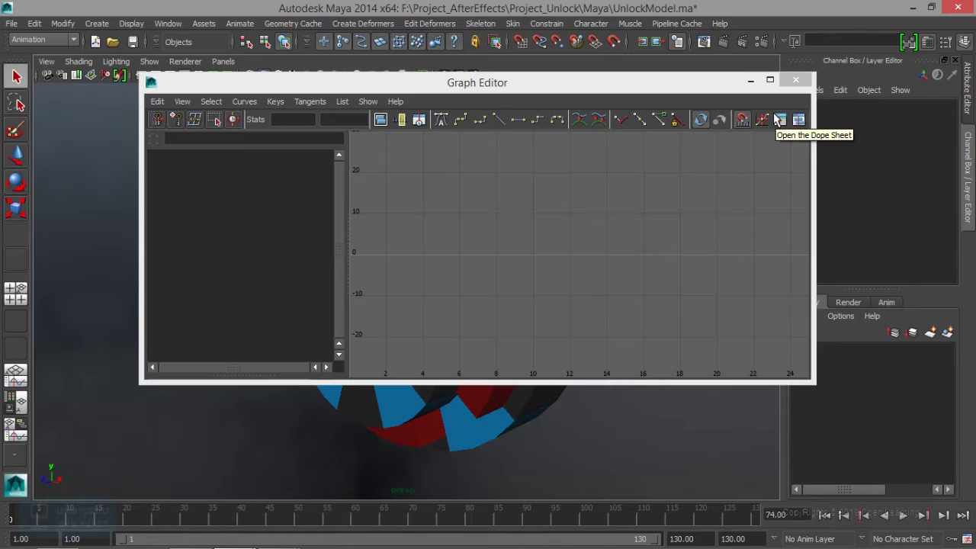
Minimize the Graph Editor and zoom the perspective view out and back in on the wheel
left_click(750, 80)
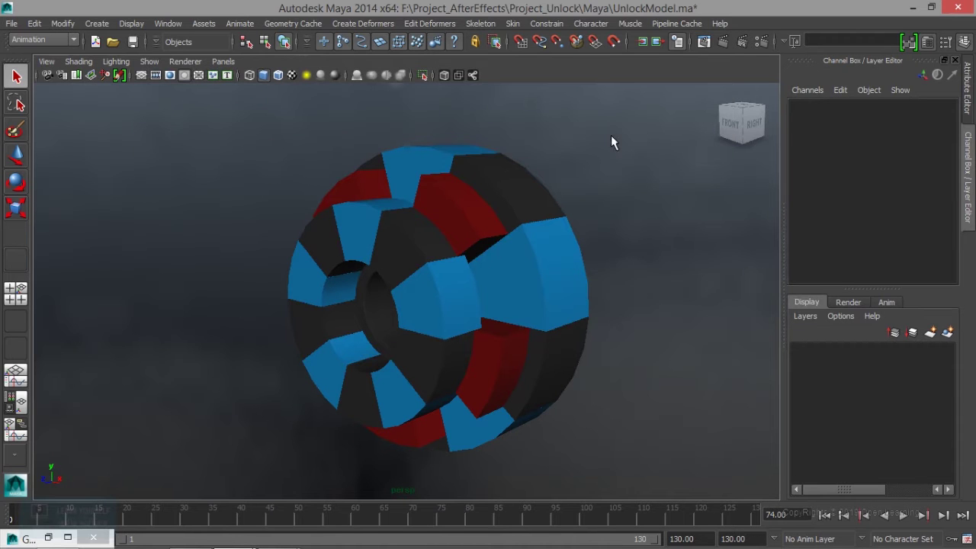
scroll(576, 369, "down", 3)
scroll(576, 371, "down", 4)
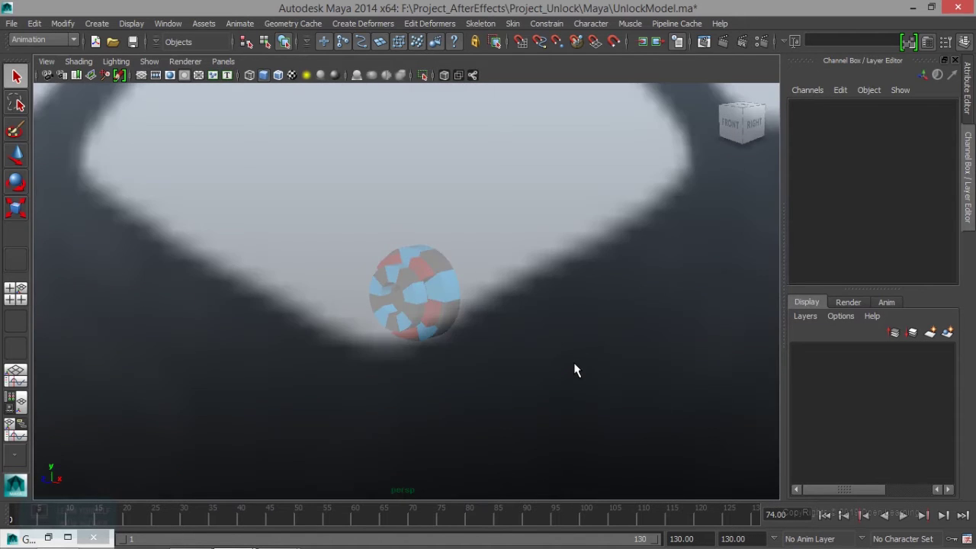
scroll(576, 371, "up", 3)
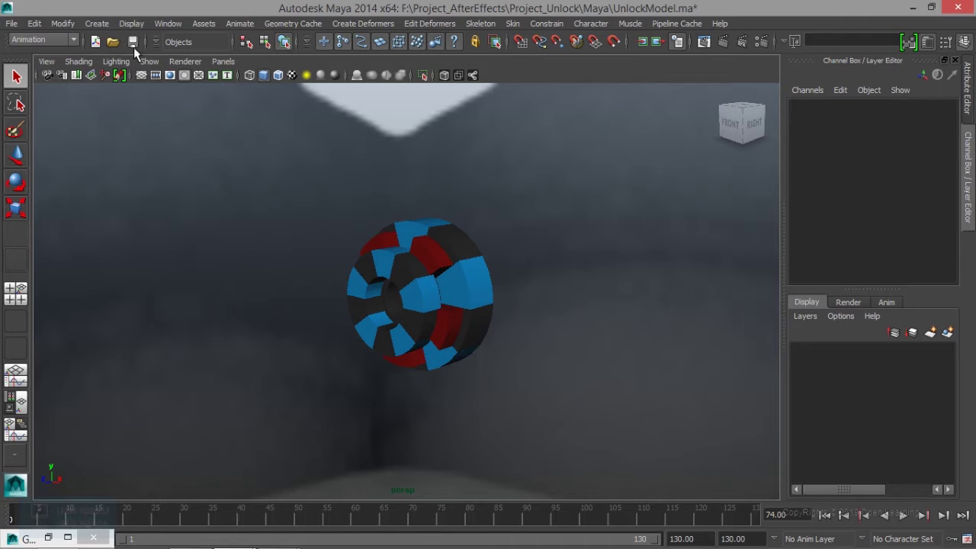
left_click(99, 24)
mouse_move(129, 58)
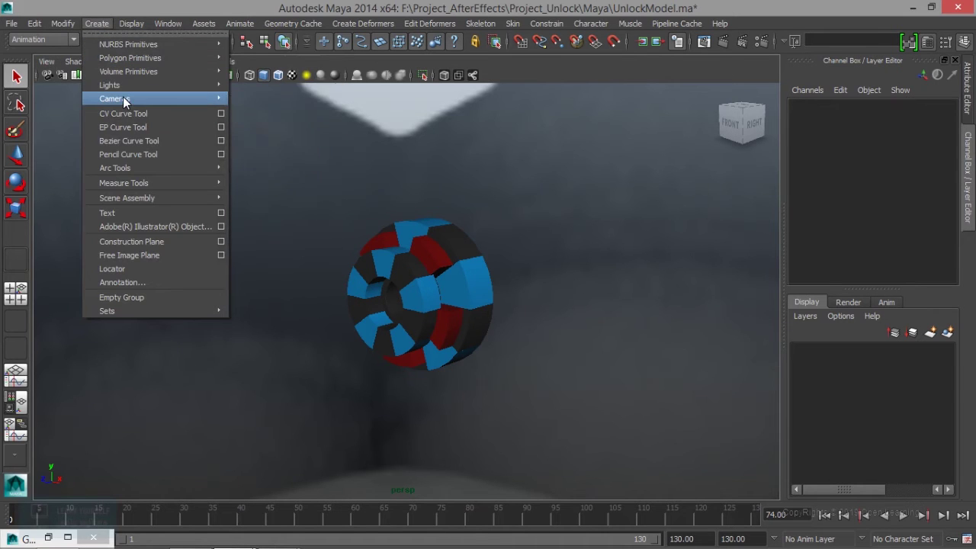
Create a new camera and set the panel to look through camera1
mouse_move(111, 98)
left_click(276, 111)
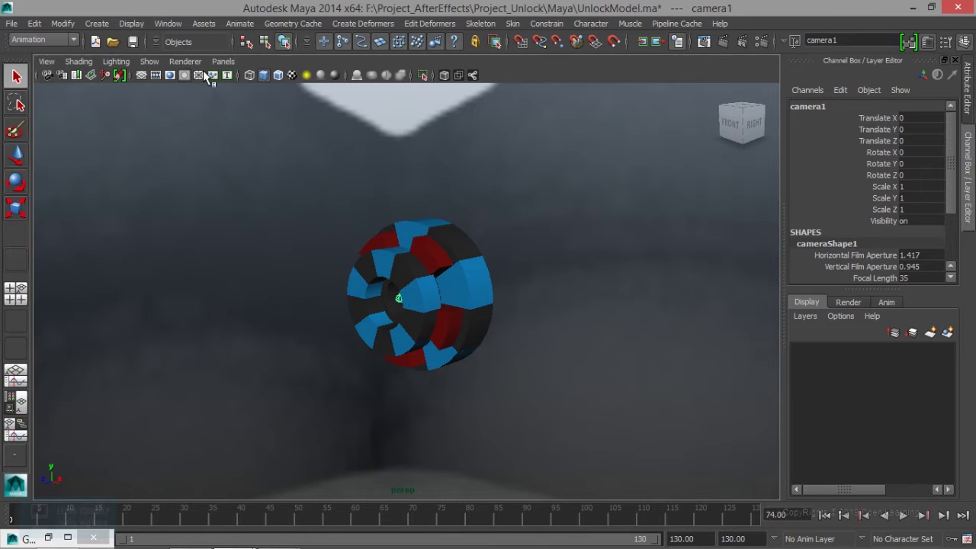
left_click(224, 61)
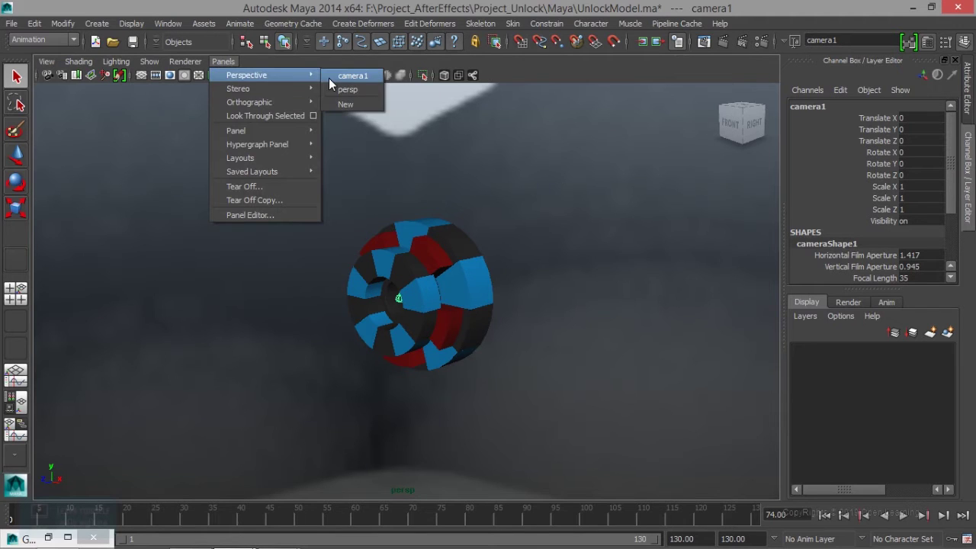
left_click(352, 75)
Frame the wheel at an angle in camera1, then start importing a background image plane
key("a")
scroll(449, 342, "down", 5)
mouse_move(448, 342)
left_mouse_down("alt")
mouse_move(374, 342)
mouse_move(359, 327)
mouse_move(464, 347)
mouse_move(427, 342)
left_mouse_up("alt")
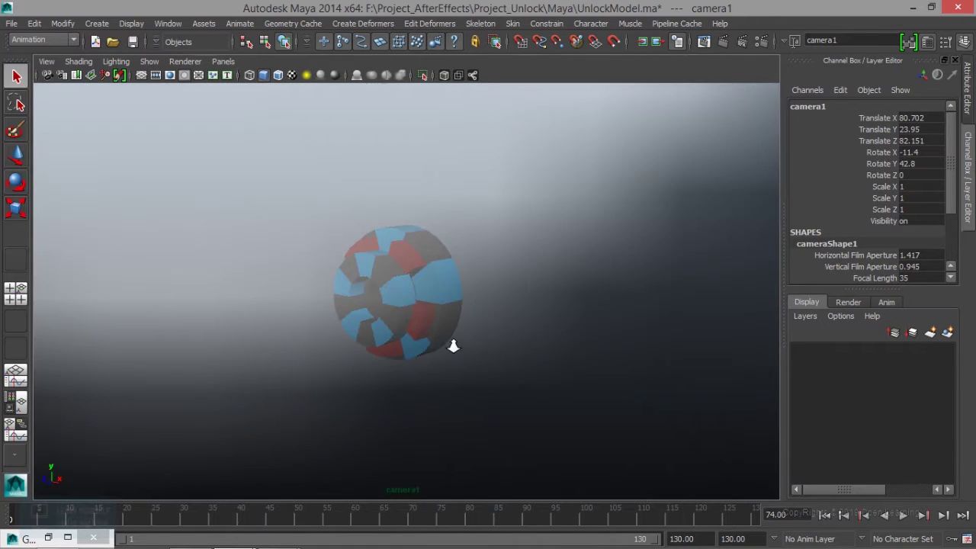
right_click_drag(427, 342, 577, 374, "alt")
left_click_drag(577, 374, 501, 342, "alt")
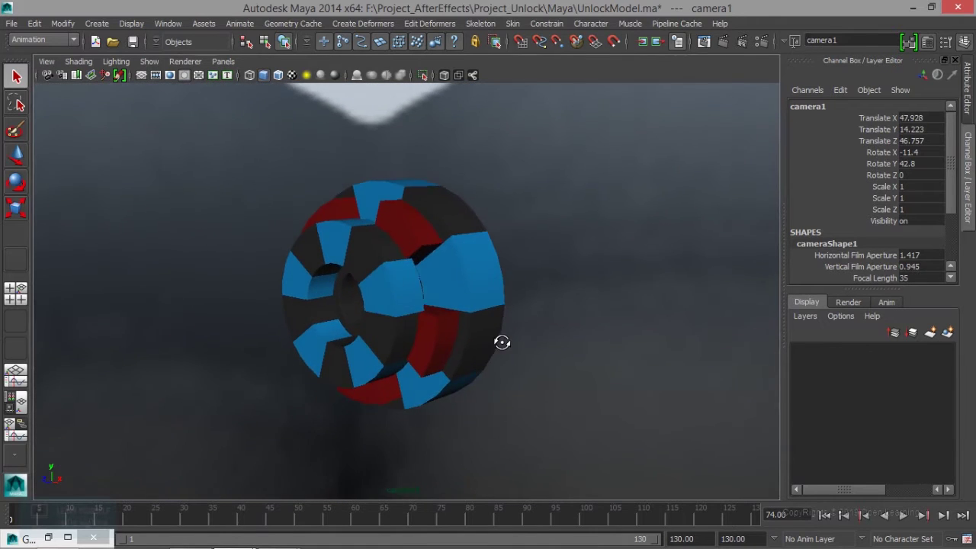
left_click(46, 62)
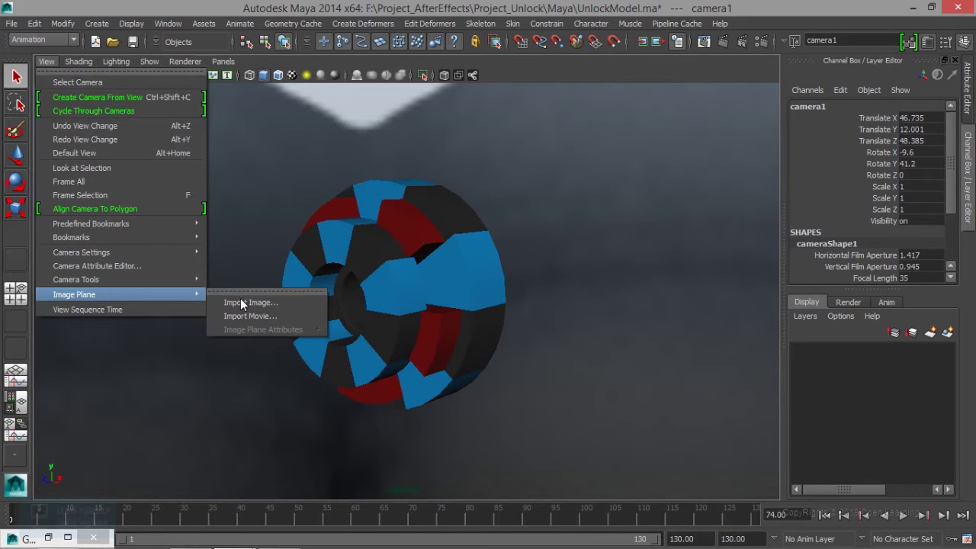
left_click(243, 303)
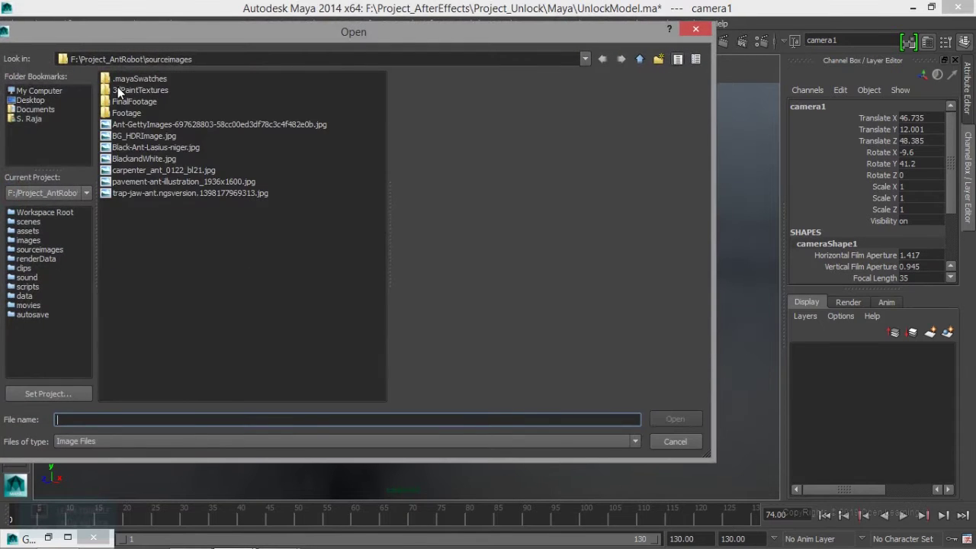
Import F:\Project_AfterEffects\Project_Unlock\ScreenShot.png as camera1's image plane
left_click(42, 91)
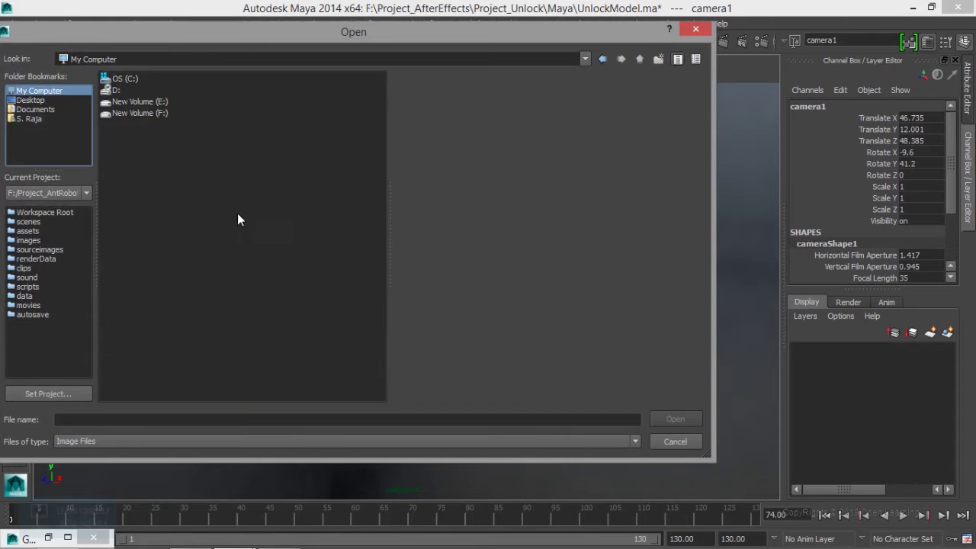
double_click(155, 113)
double_click(175, 274)
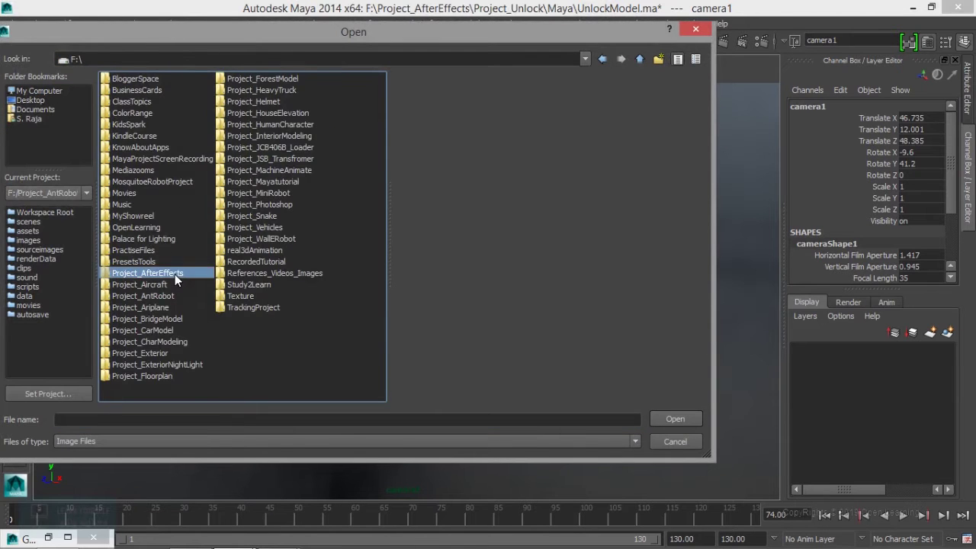
double_click(156, 193)
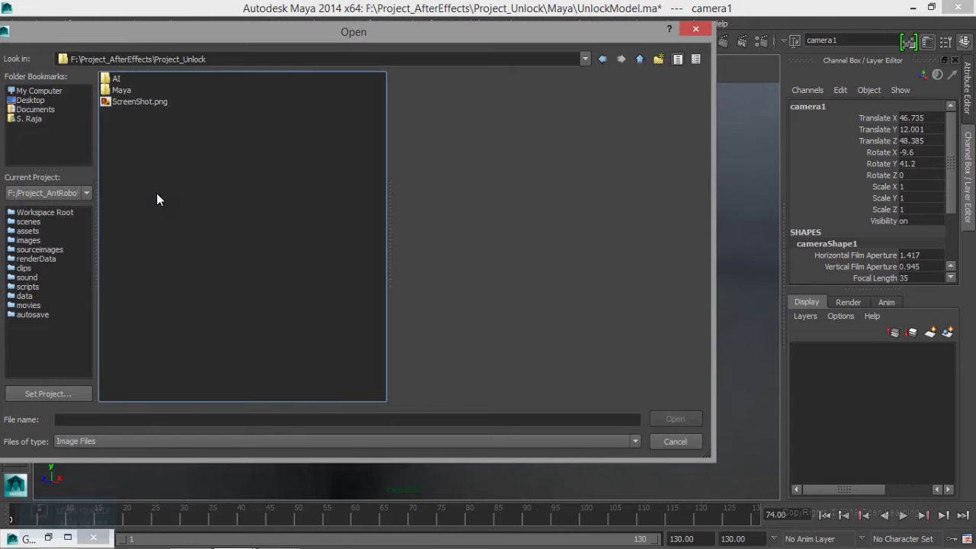
left_click(152, 99)
left_click(674, 420)
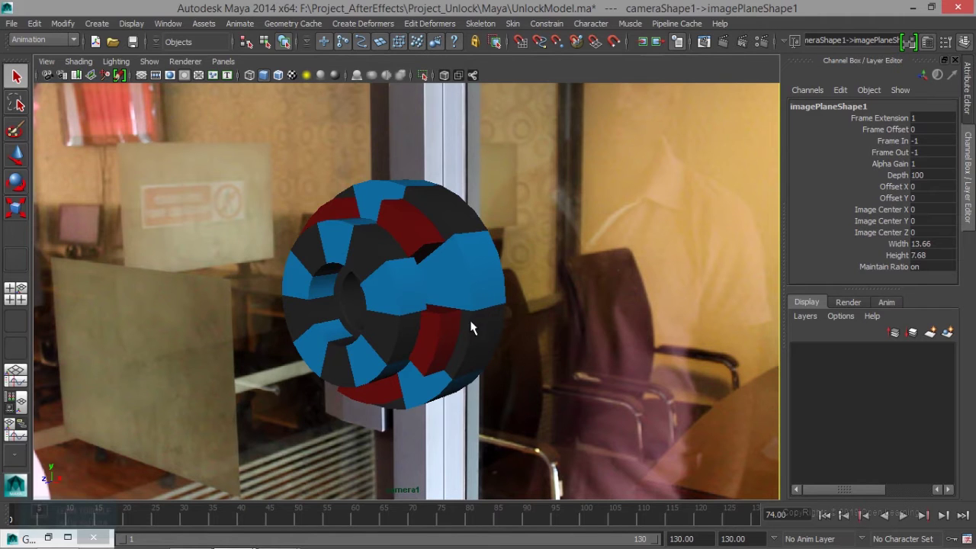
Tumble and pan camera1 until the wheel sits right of the door's metal frame
left_click_drag(539, 356, 674, 373, "alt")
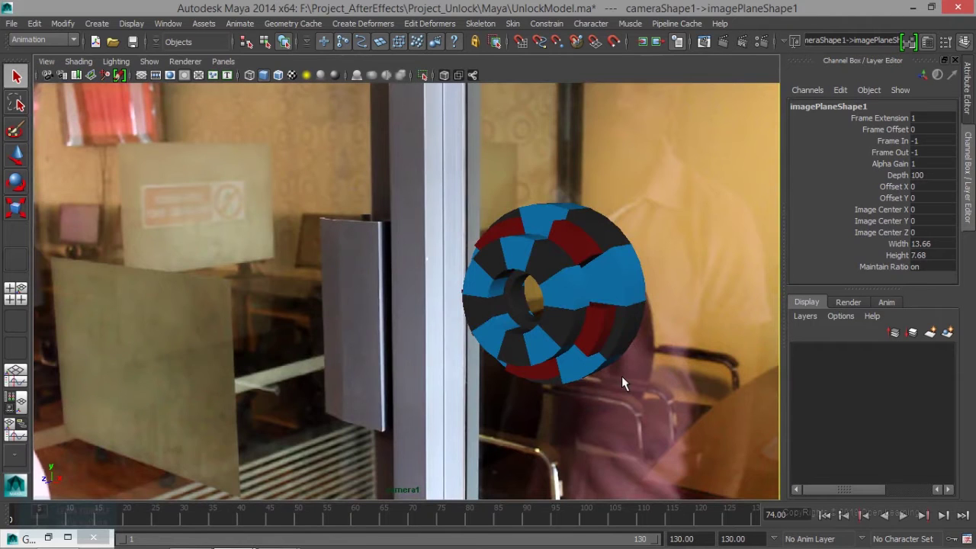
mouse_move(621, 376)
left_mouse_down("alt")
mouse_move(566, 371)
mouse_move(622, 396)
left_mouse_up("alt")
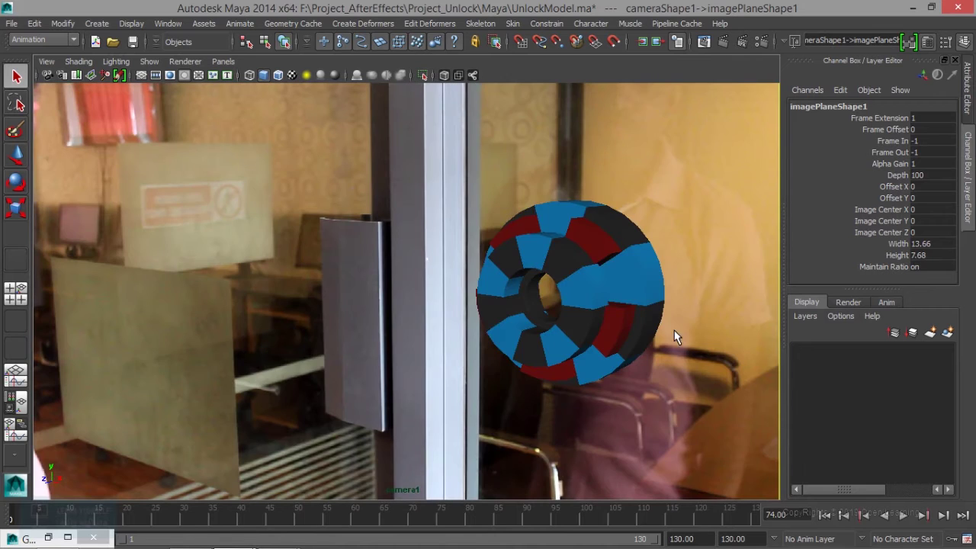
middle_click_drag(674, 330, 700, 361, "alt")
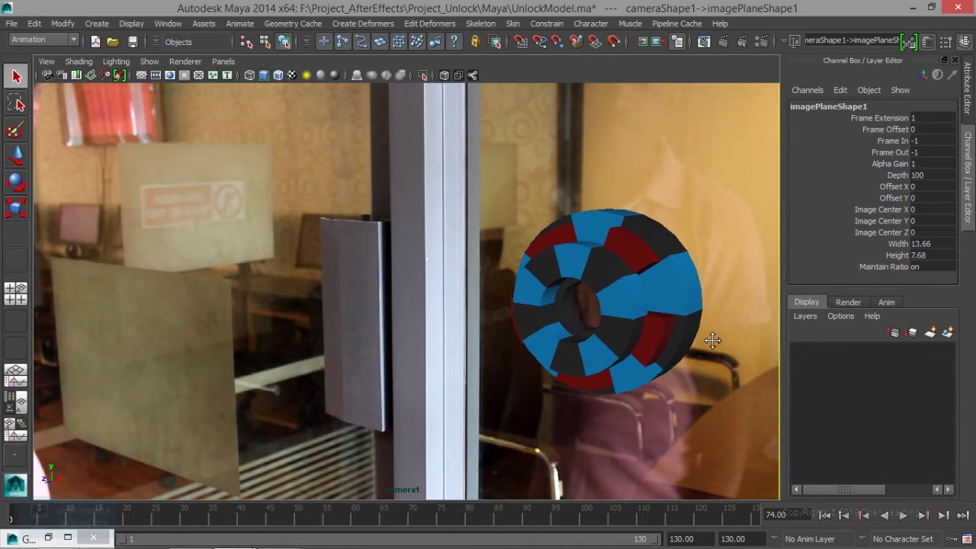
left_click_drag(700, 361, 669, 363, "alt")
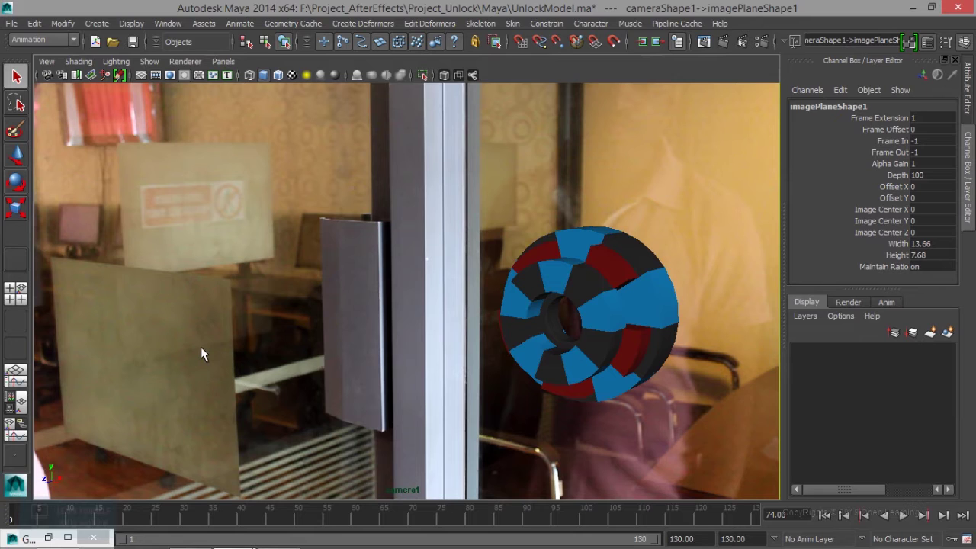
left_click(46, 61)
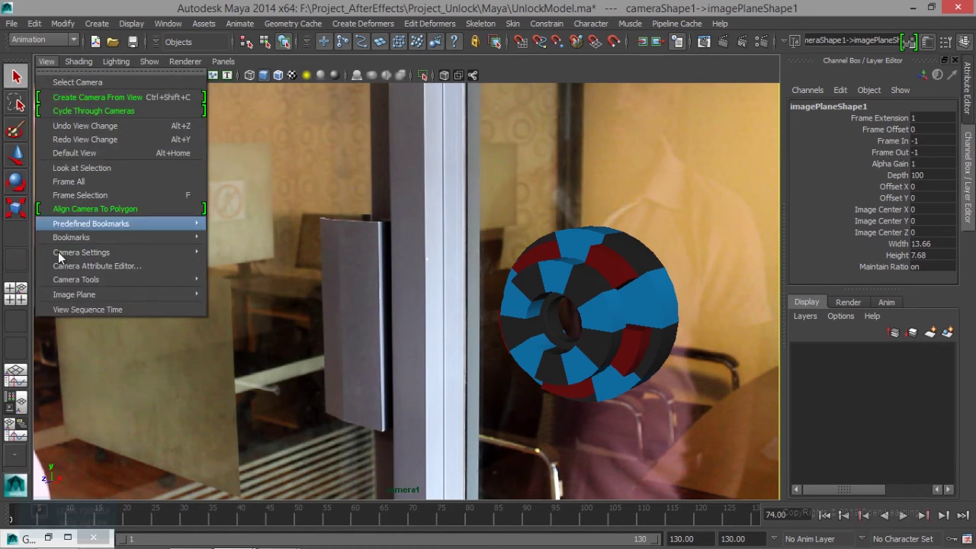
mouse_move(74, 294)
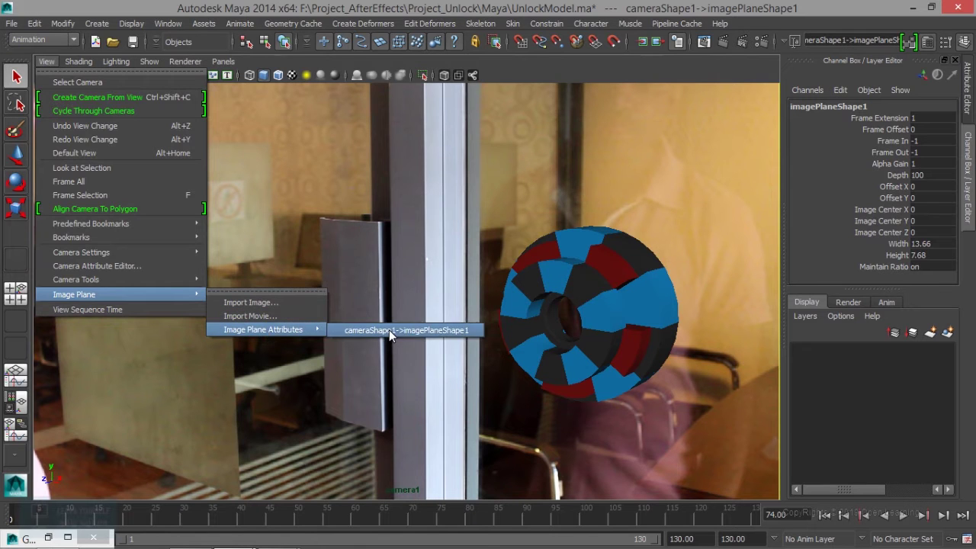
Change imagePlaneShape1's Type to Texture in the Attribute Editor
left_click(404, 330)
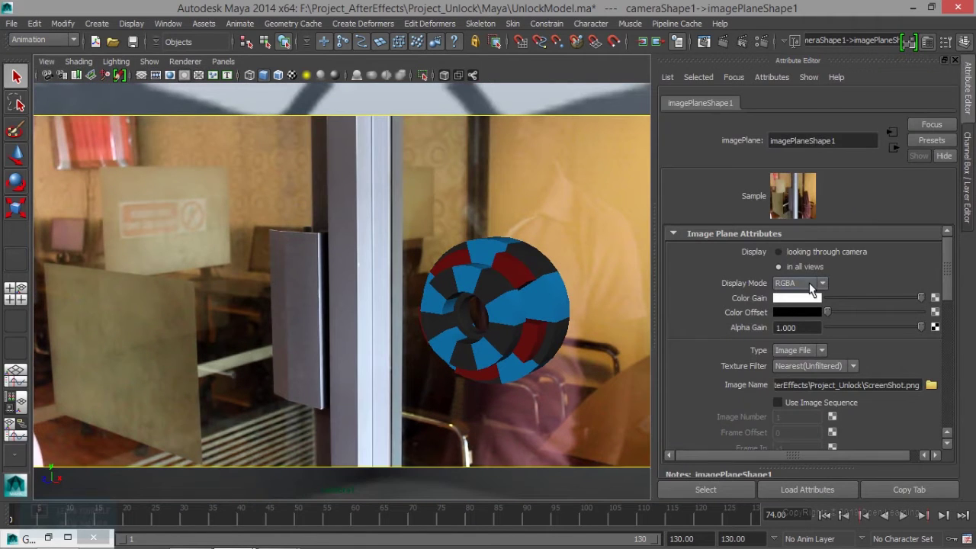
left_click(818, 350)
left_click(810, 374)
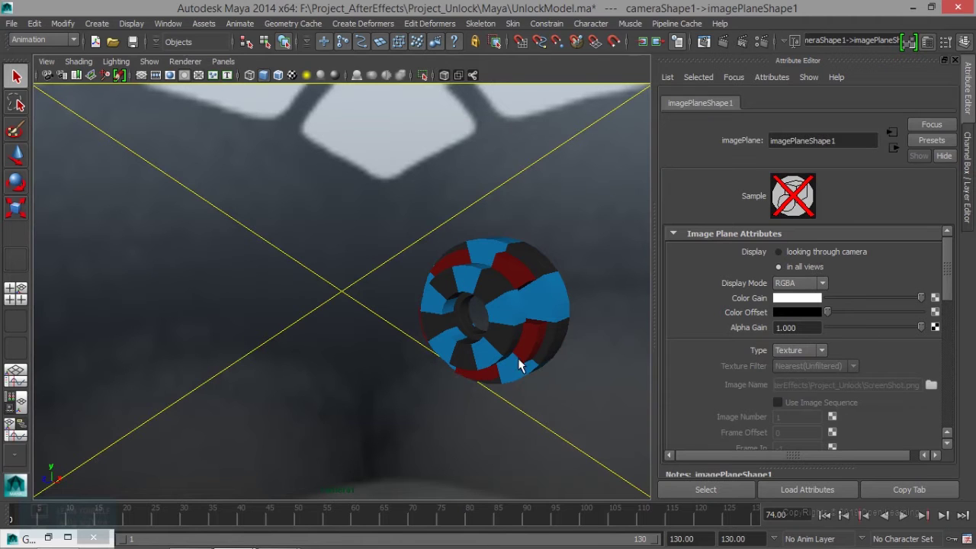
left_click(706, 44)
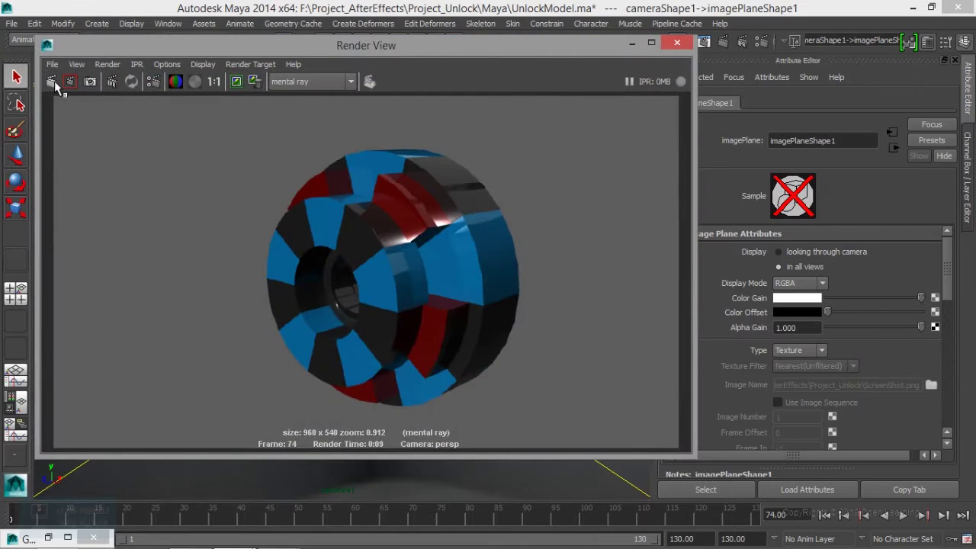
Render the wheel from camera1 in mental ray, then minimize Render View and select the wheel
left_click(53, 83)
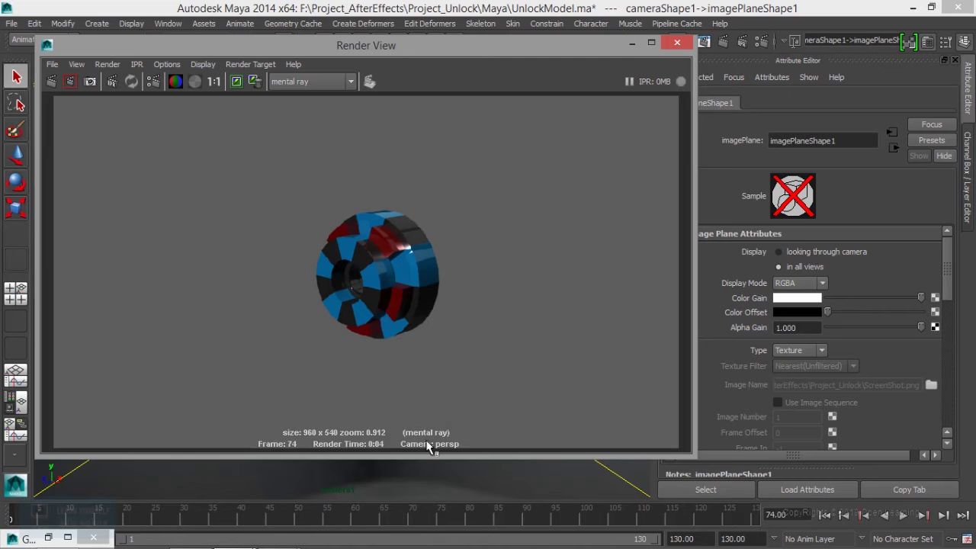
left_click(109, 65)
mouse_move(122, 142)
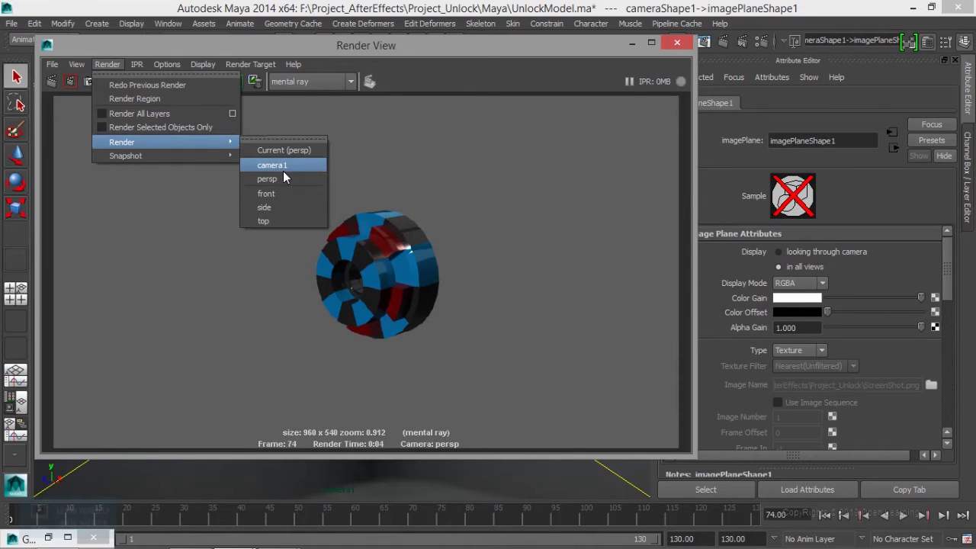
left_click(283, 169)
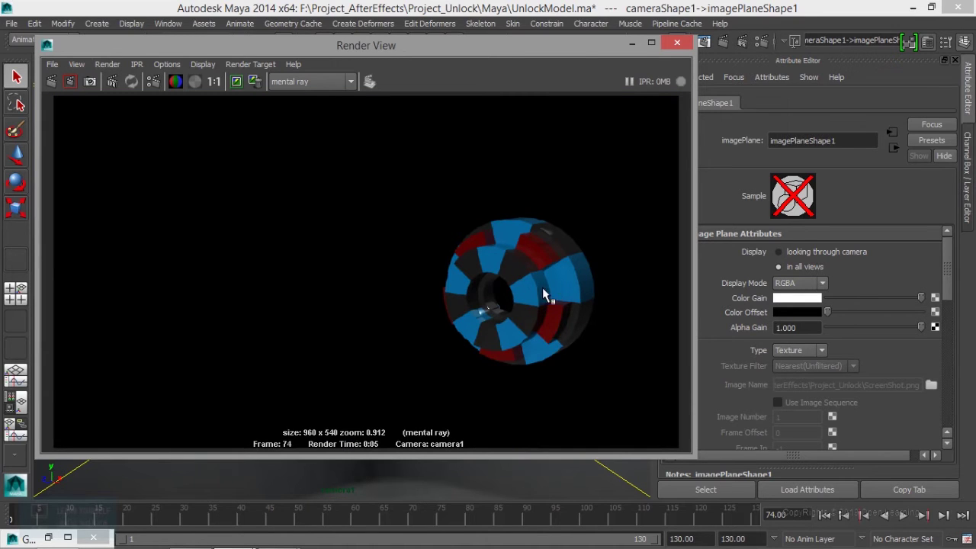
left_click(632, 44)
left_click(532, 325)
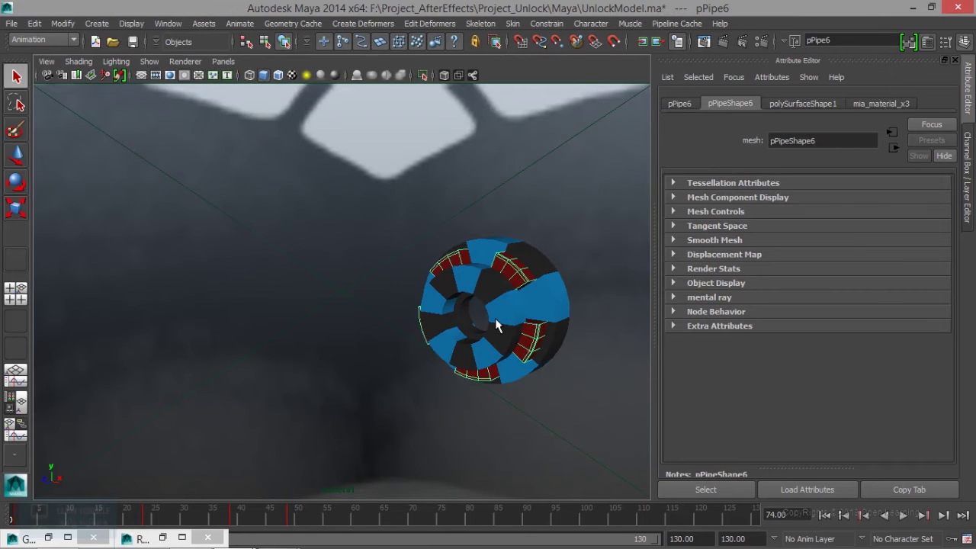
Apply the GlassThin preset to pPipe6's mia_material_x3 and set its refraction colour to red
left_click(885, 107)
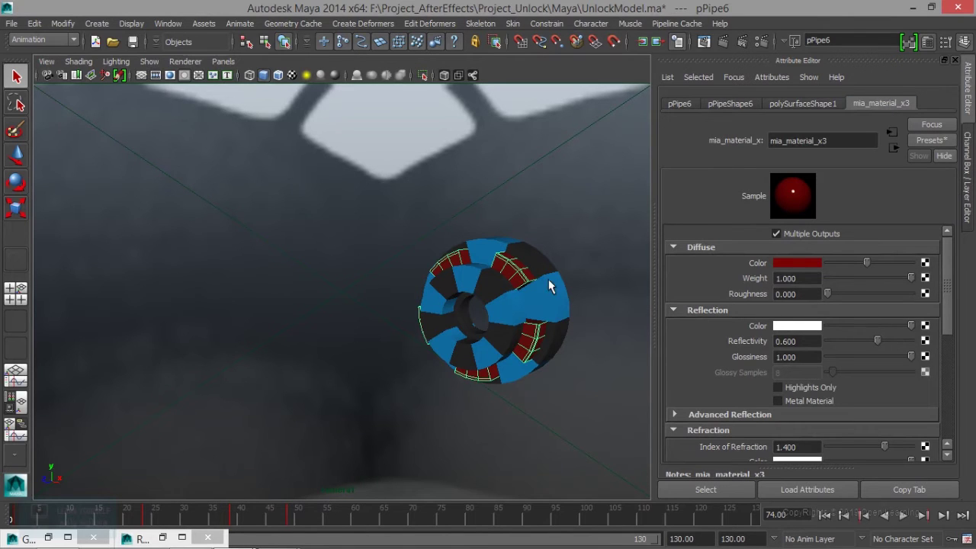
left_click(934, 142)
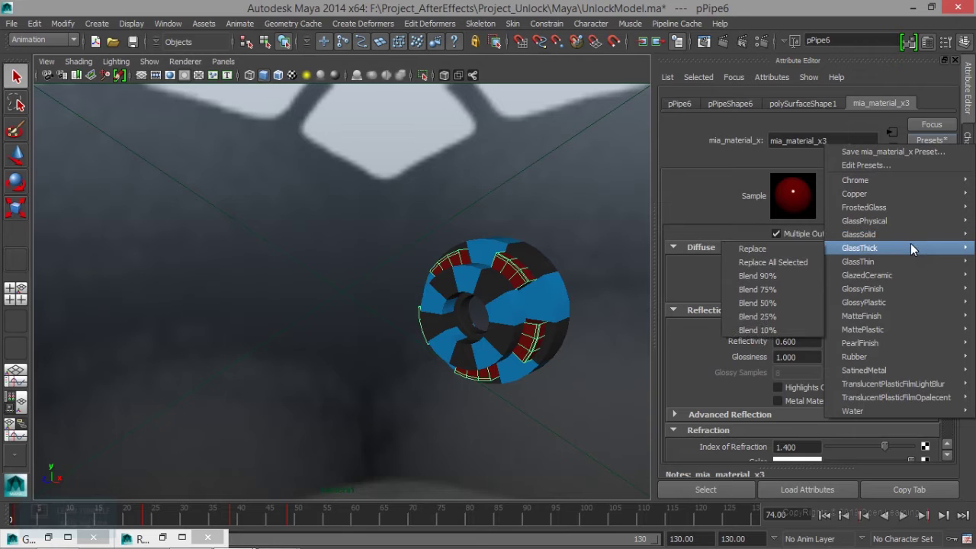
mouse_move(884, 261)
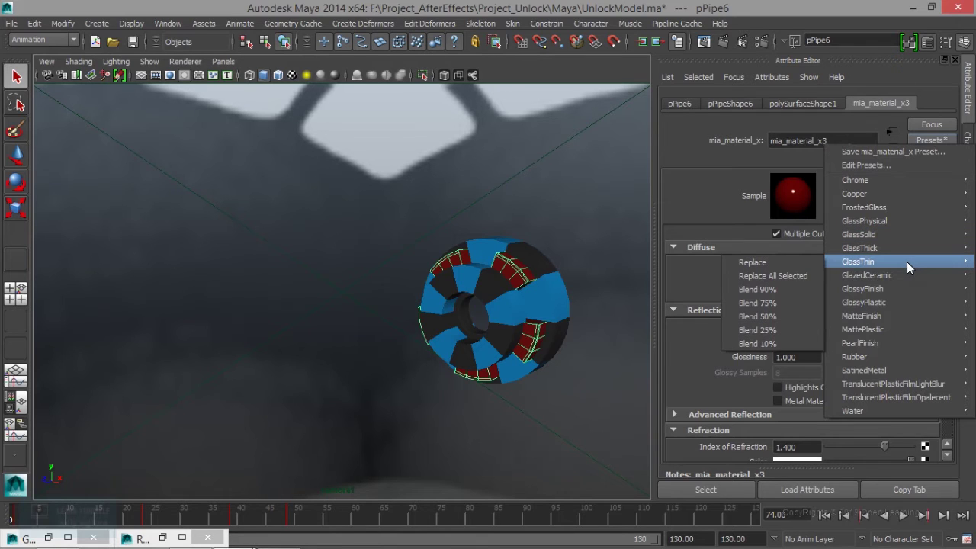
left_click(788, 262)
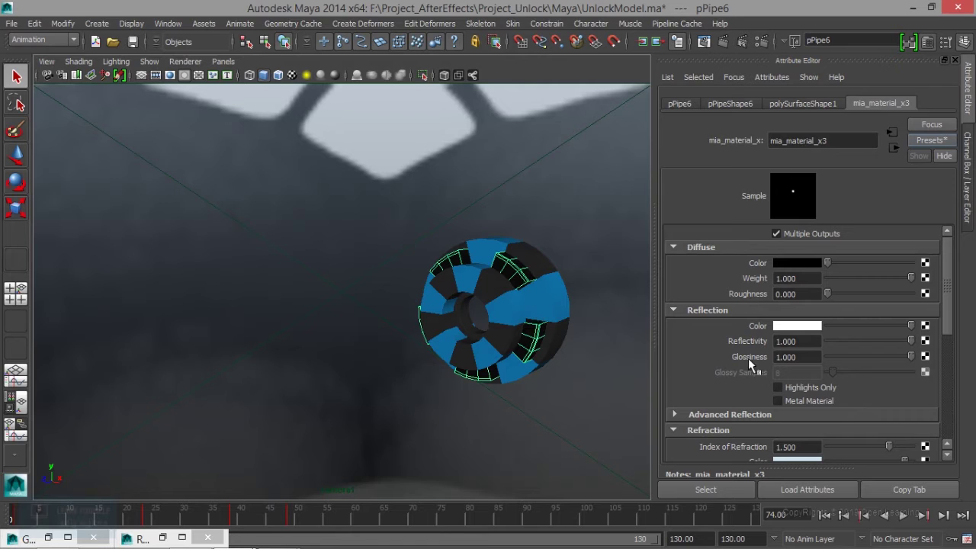
left_click_drag(949, 291, 950, 352)
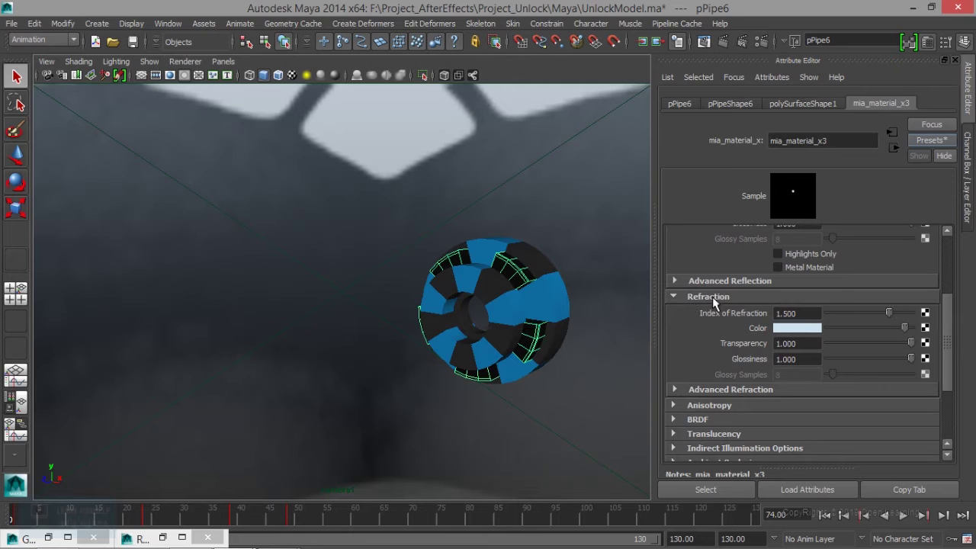
left_click(809, 328)
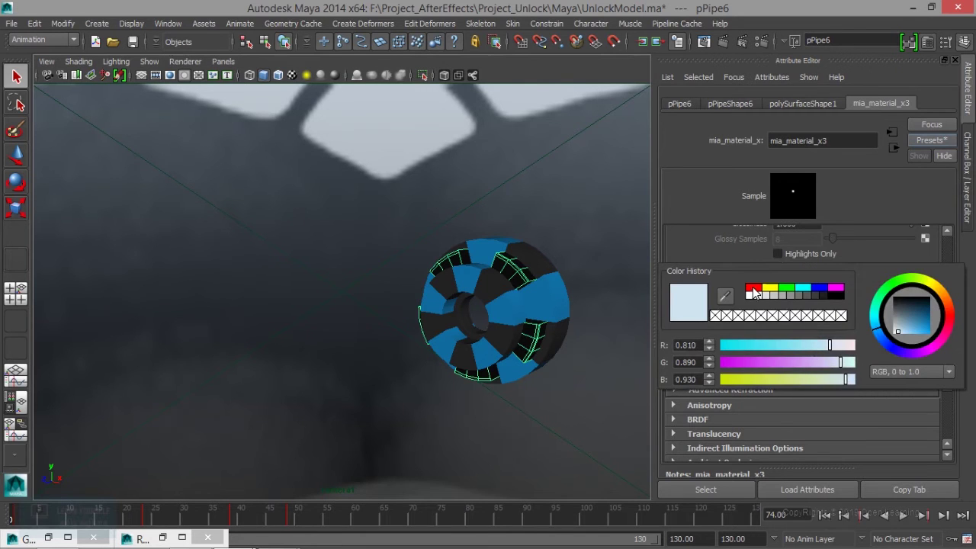
left_click(753, 289)
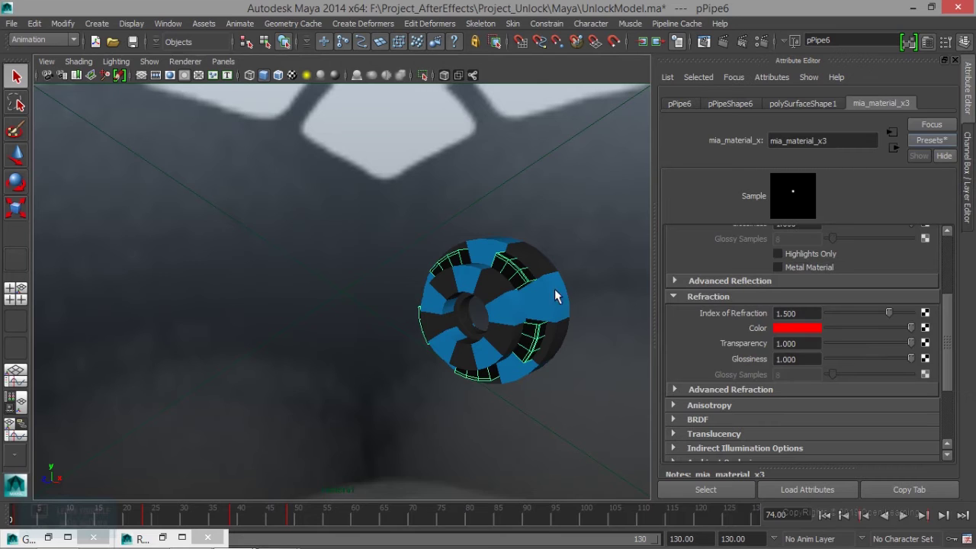
left_click(489, 286)
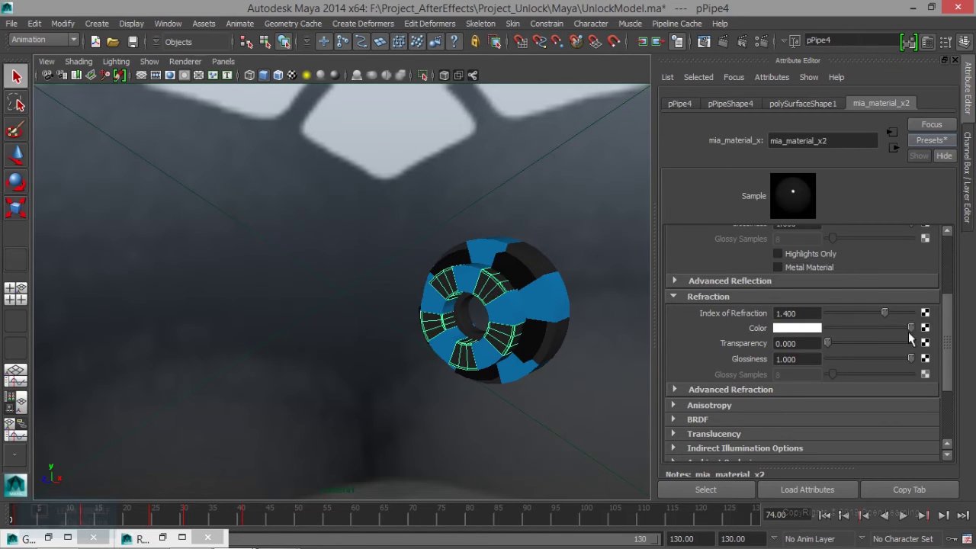
Replace pPipe4's mia_material_x2 with the GlassThin preset and tint its refraction dark blue
left_click_drag(946, 334, 951, 251)
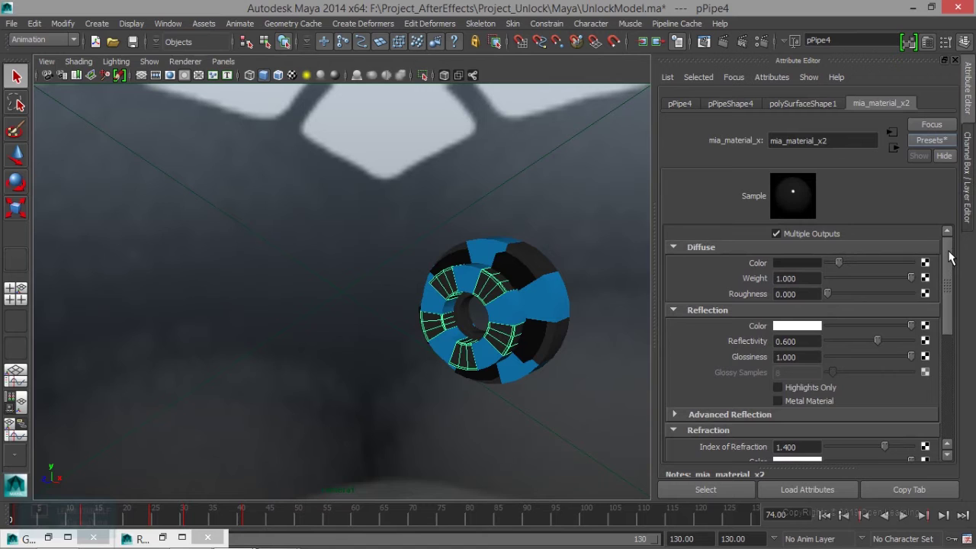
left_click(932, 140)
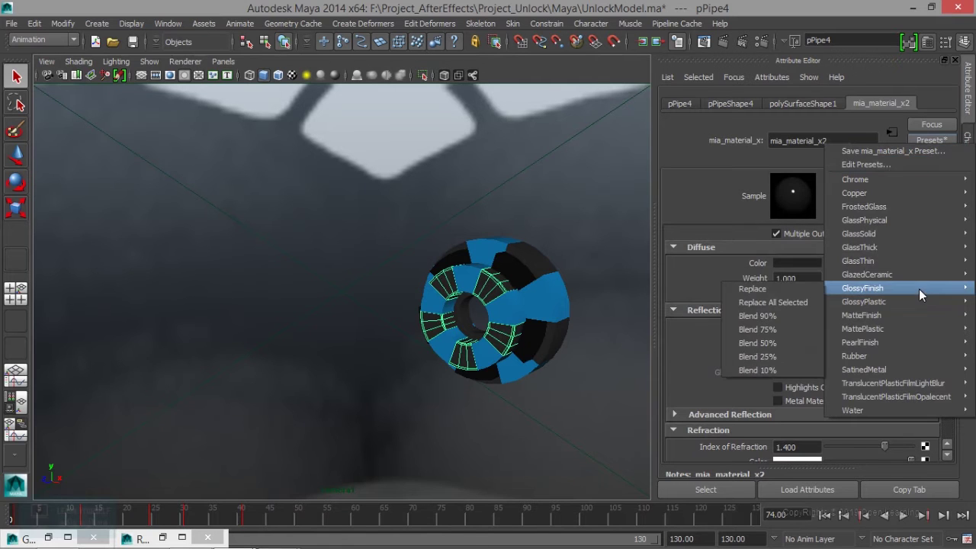
mouse_move(858, 261)
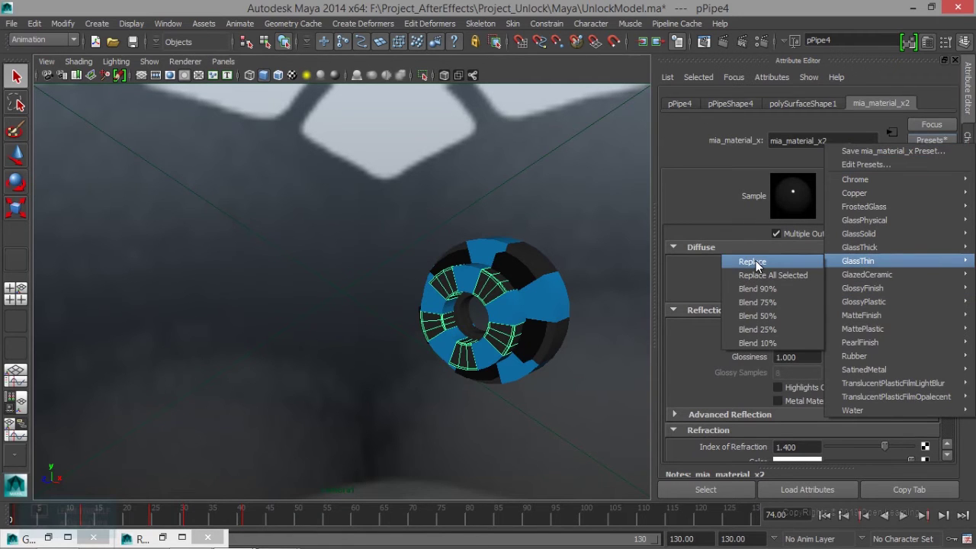
left_click(754, 261)
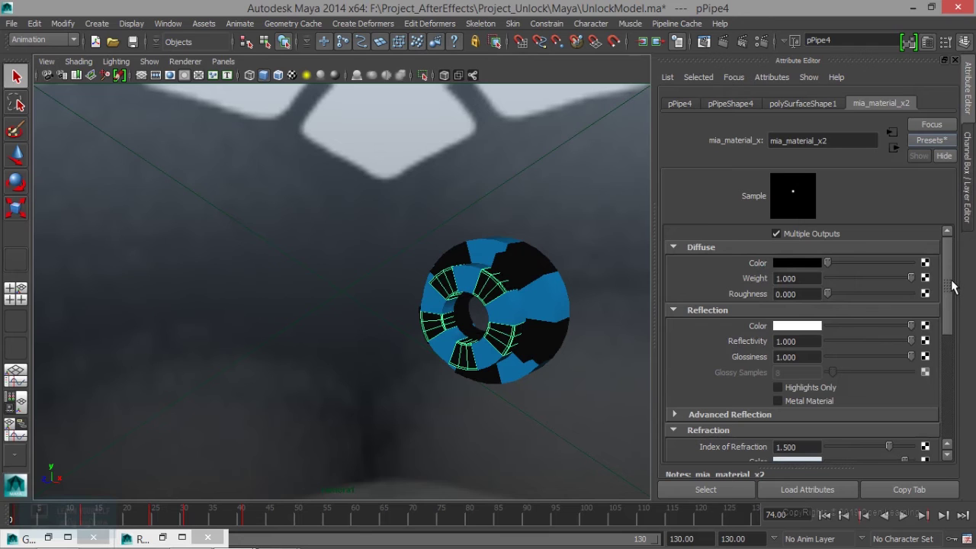
left_click_drag(949, 286, 952, 343)
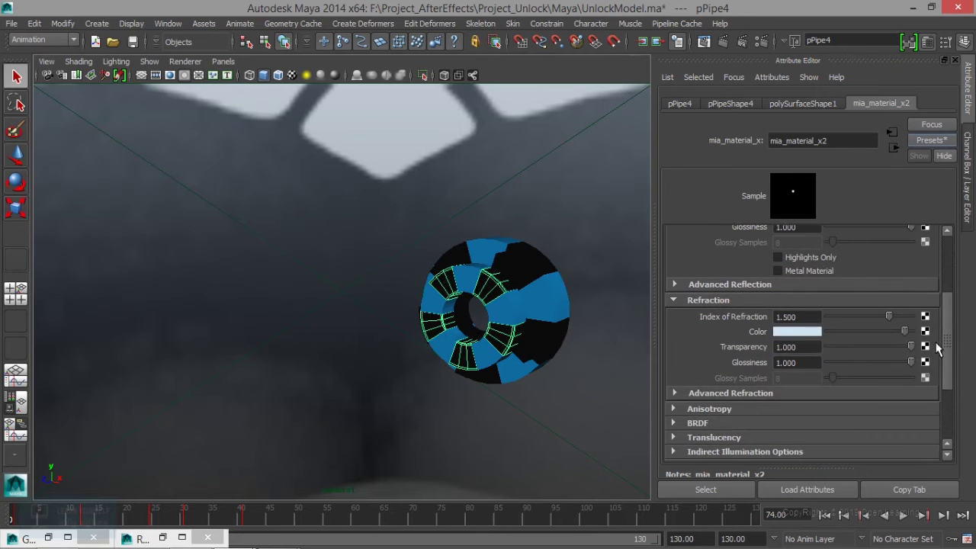
left_click(797, 336)
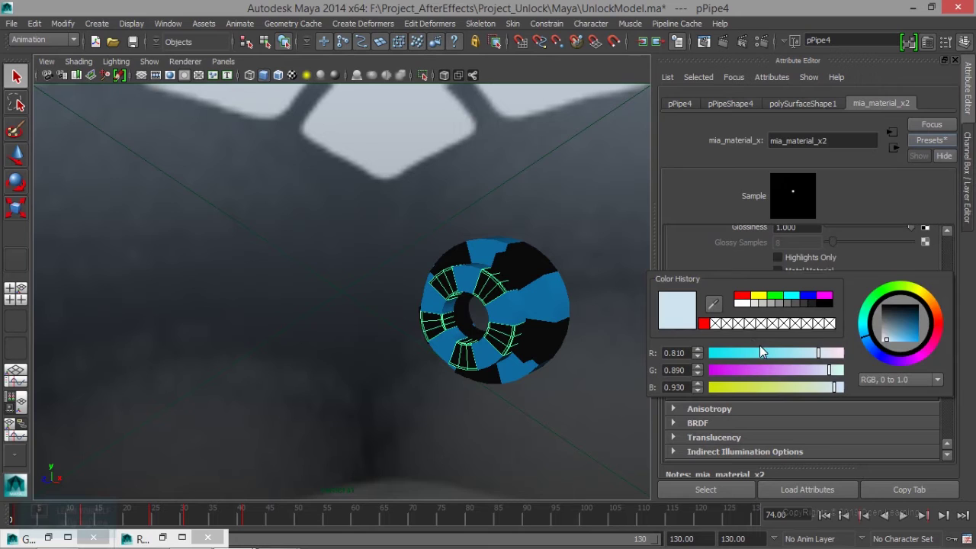
left_click(910, 323)
left_click_drag(909, 323, 917, 313)
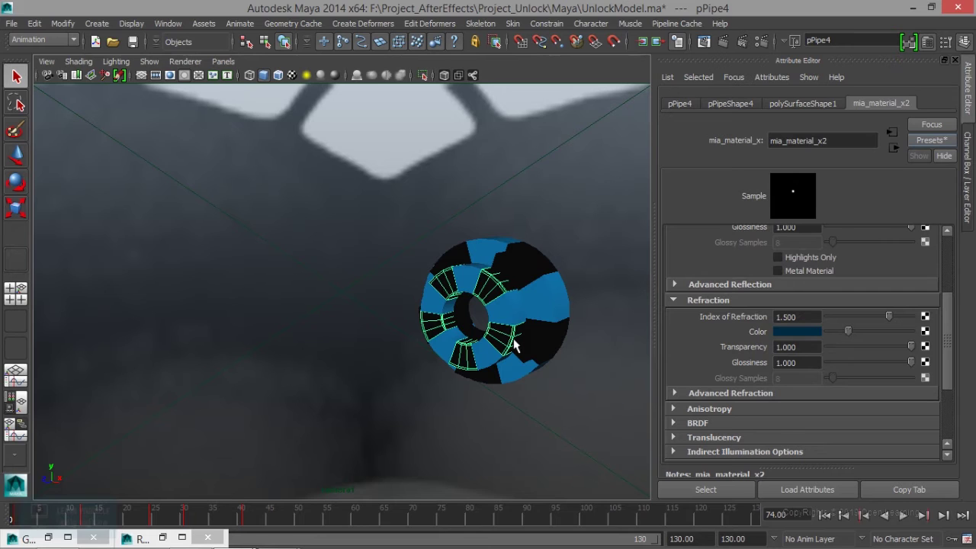
left_click(514, 315)
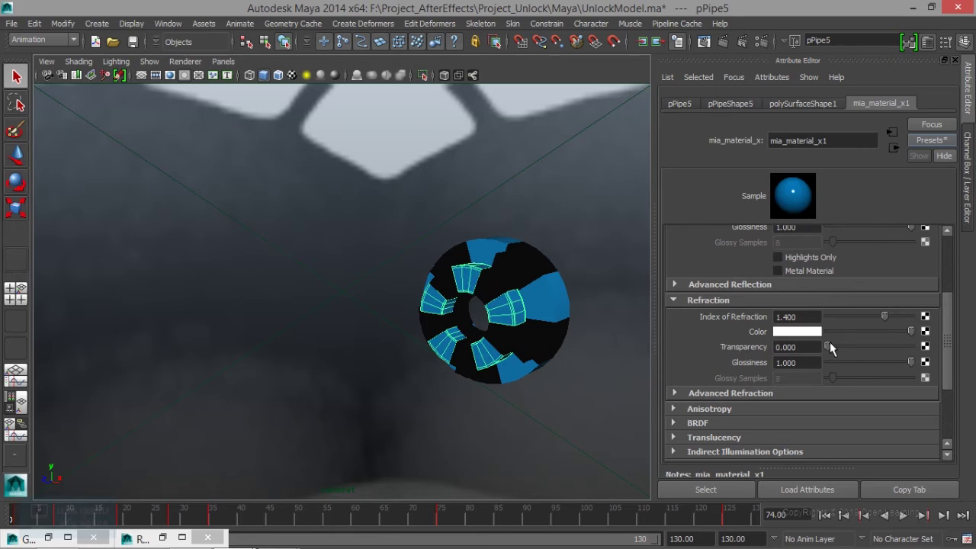
Give pPipe5's mia_material_x1 the GlassThin preset with a blue refraction tint, then render frame 74
left_click(922, 140)
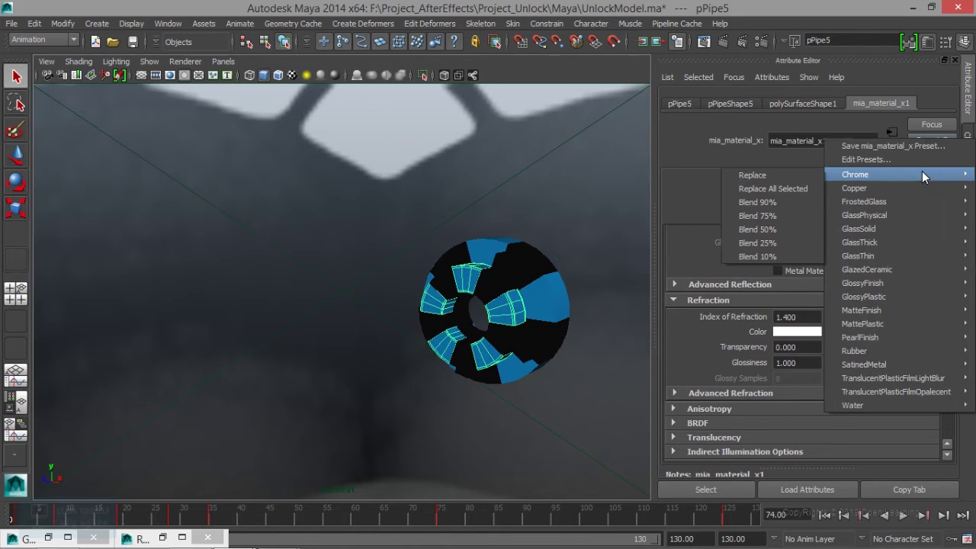
mouse_move(857, 256)
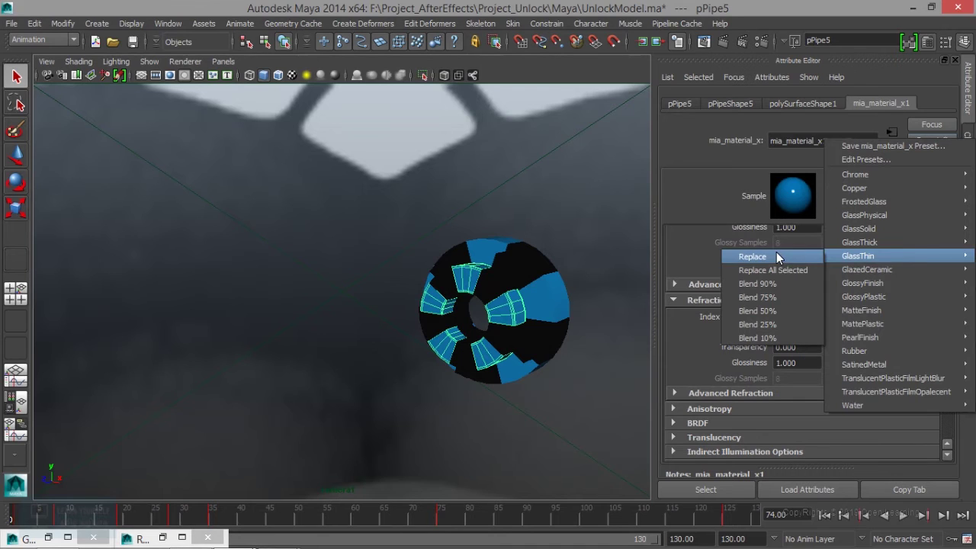
left_click(776, 257)
left_click(798, 333)
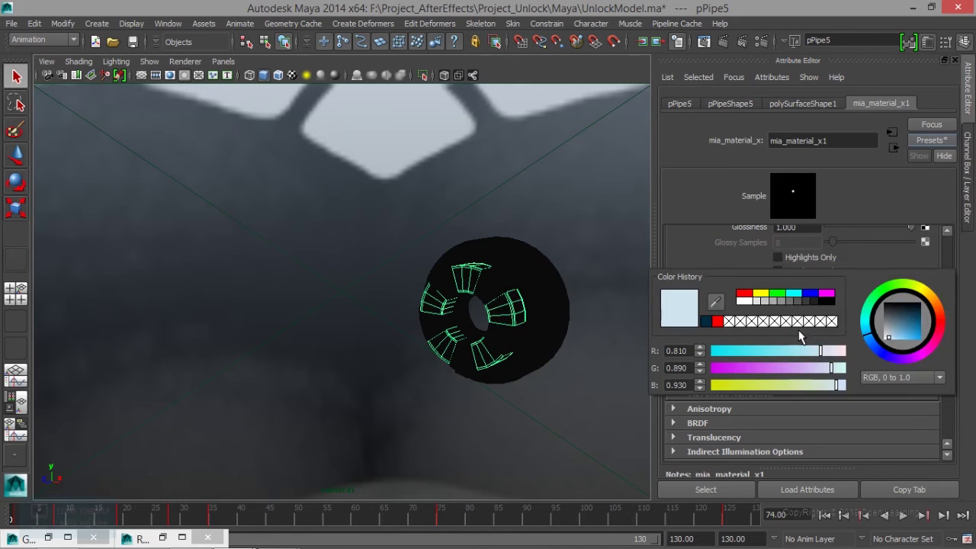
left_click_drag(911, 328, 917, 329)
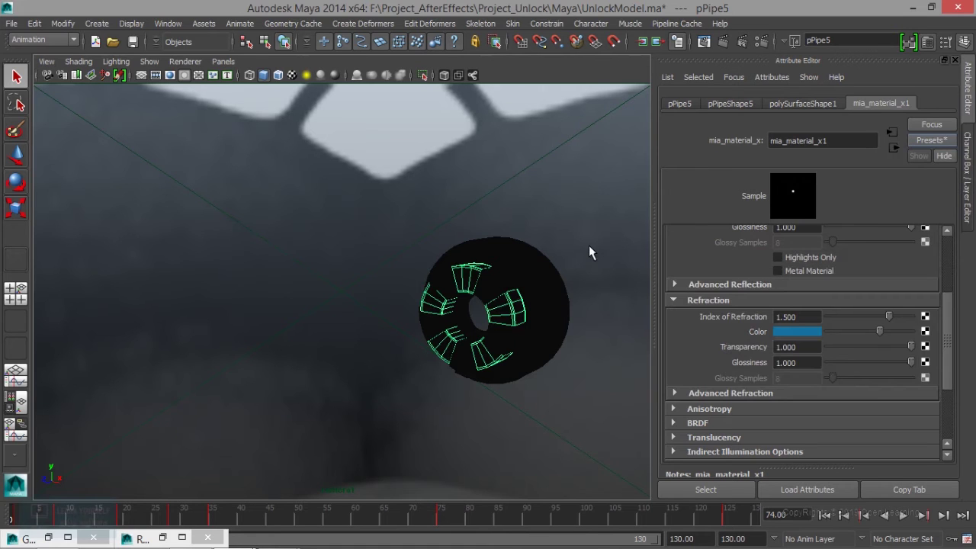
left_click(703, 42)
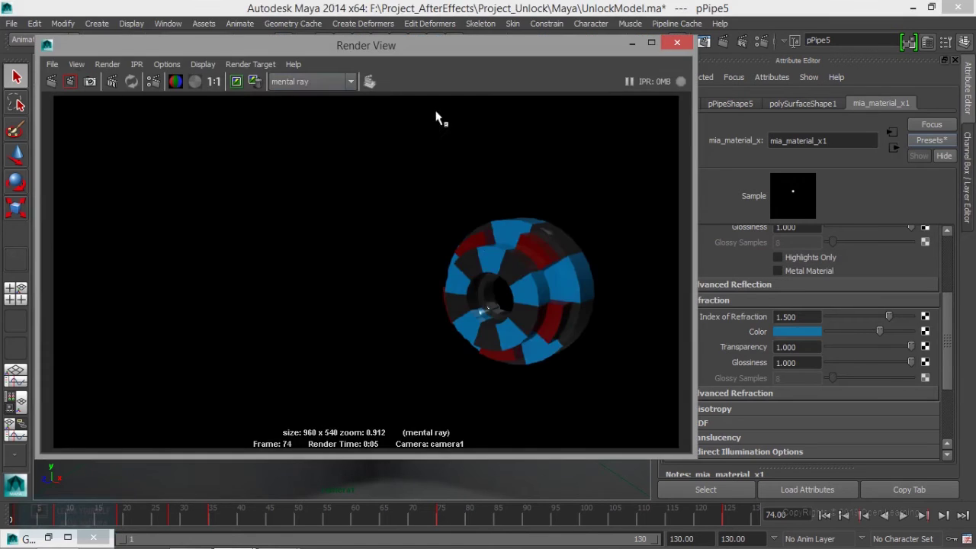
Dismiss the antivirus notification, review the glass render, and minimize Render View back to camera1's viewport
left_click(828, 501)
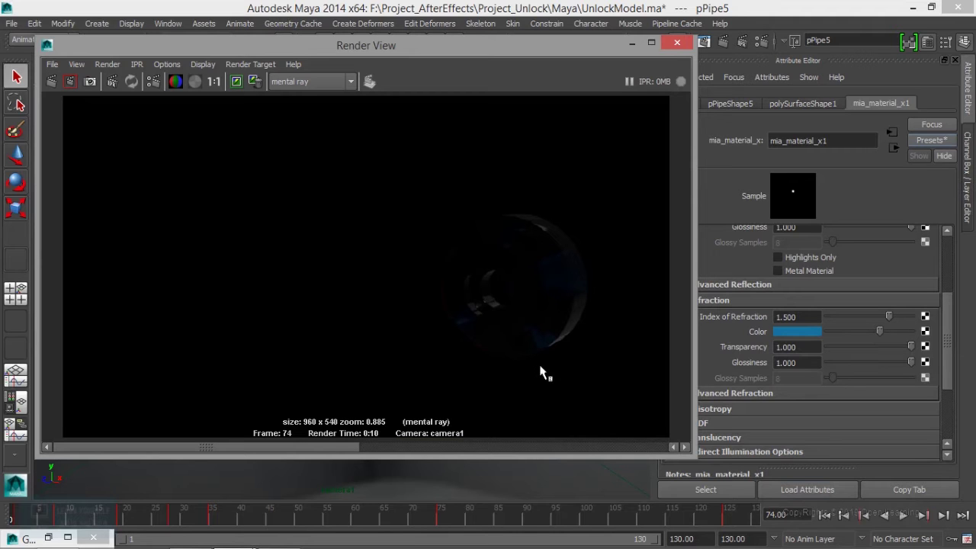
left_click(633, 46)
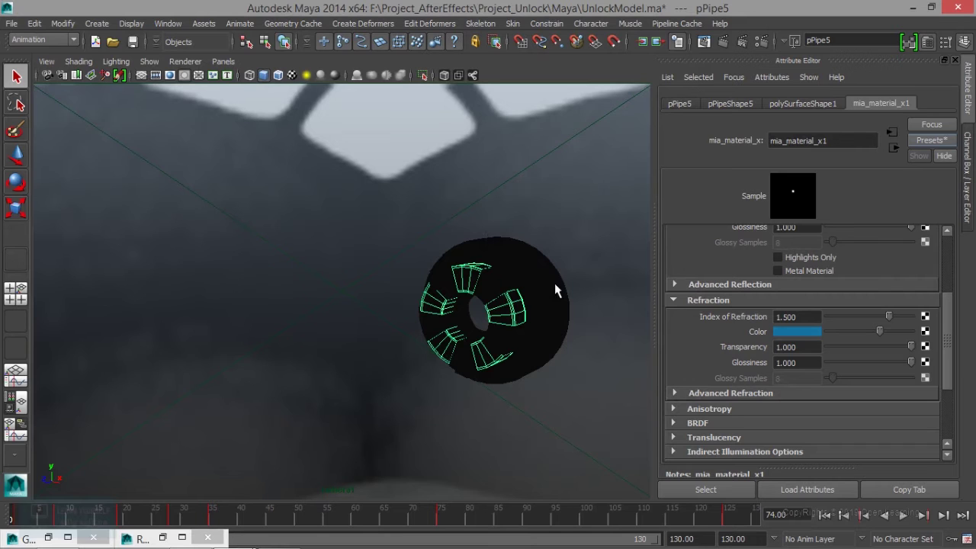
left_click(760, 41)
left_click(864, 41)
left_click(703, 46)
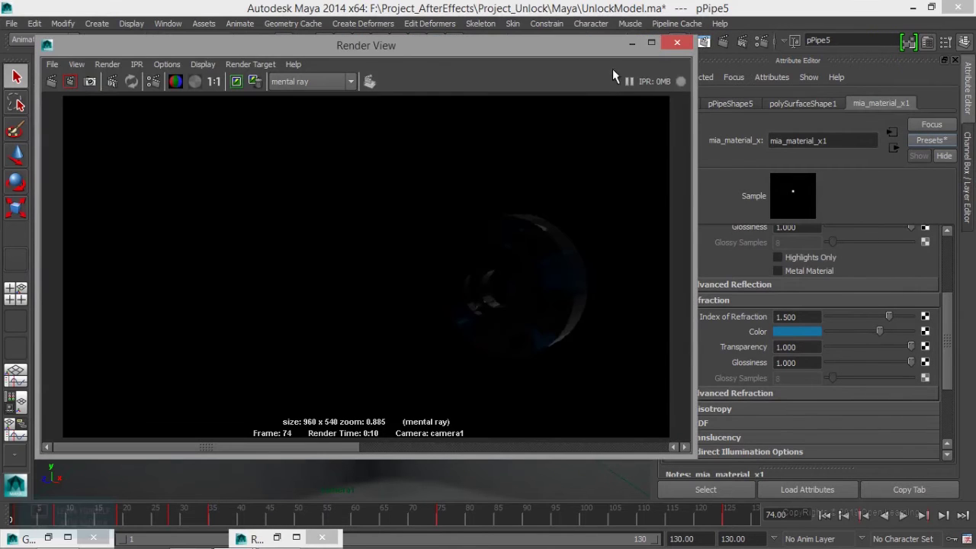
left_click(631, 43)
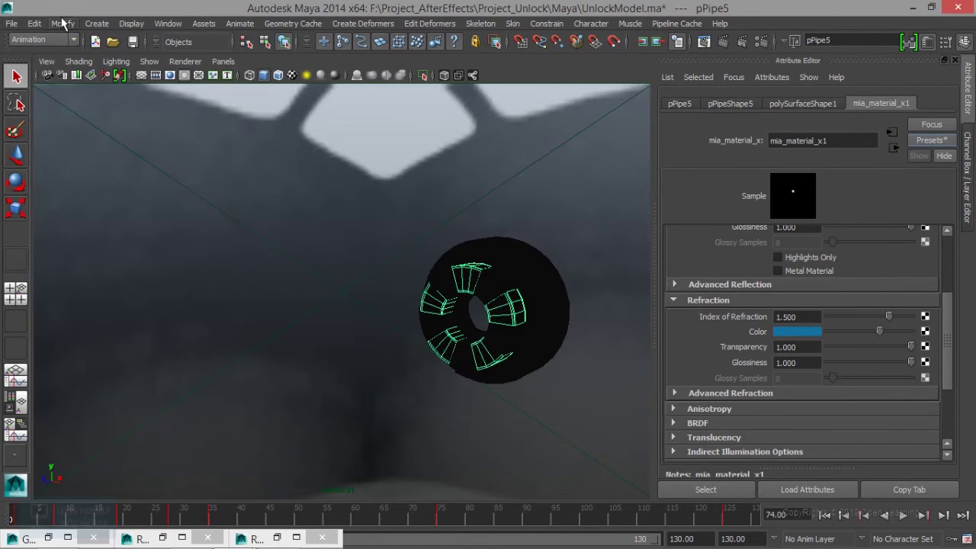
Create a spot light, look through it, and aim it so the ring sits in its beam
left_click(101, 24)
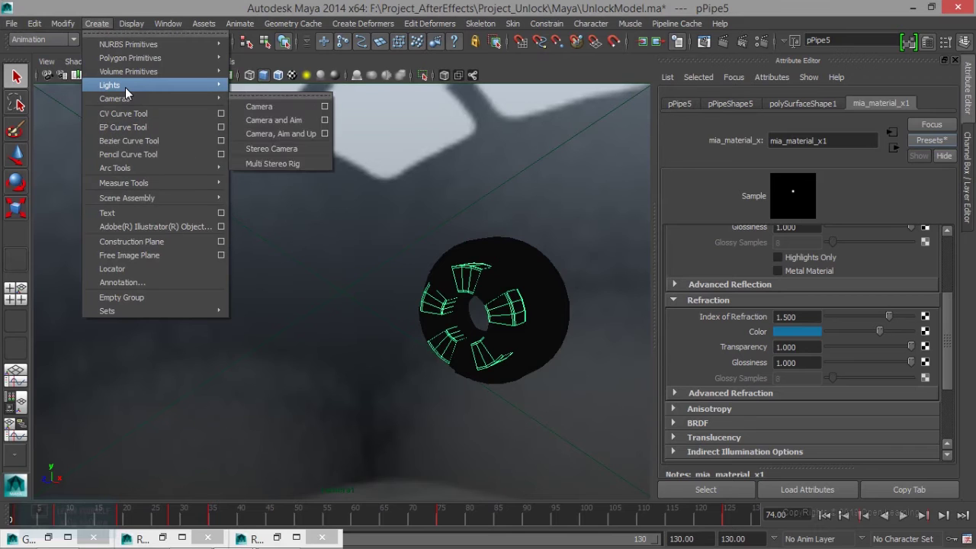
mouse_move(109, 85)
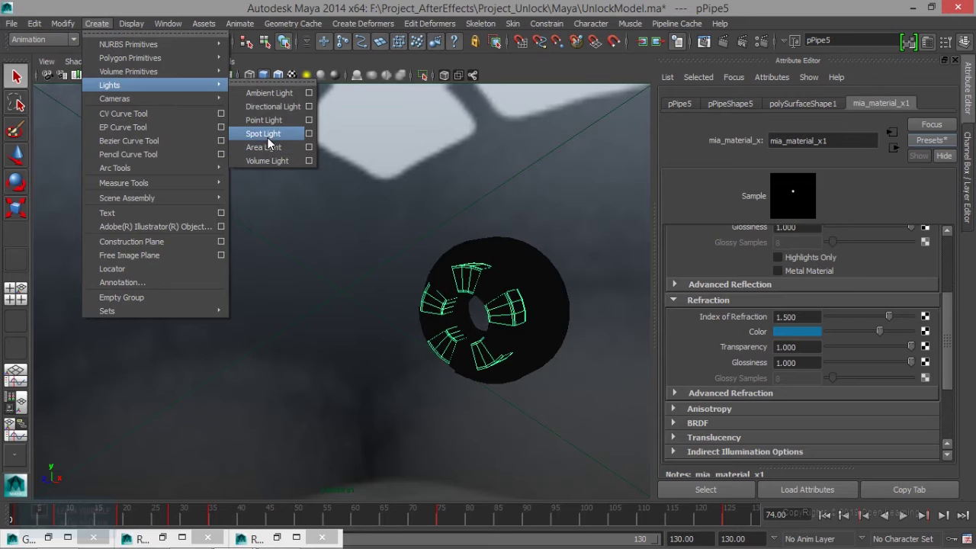
left_click(267, 137)
left_click(229, 59)
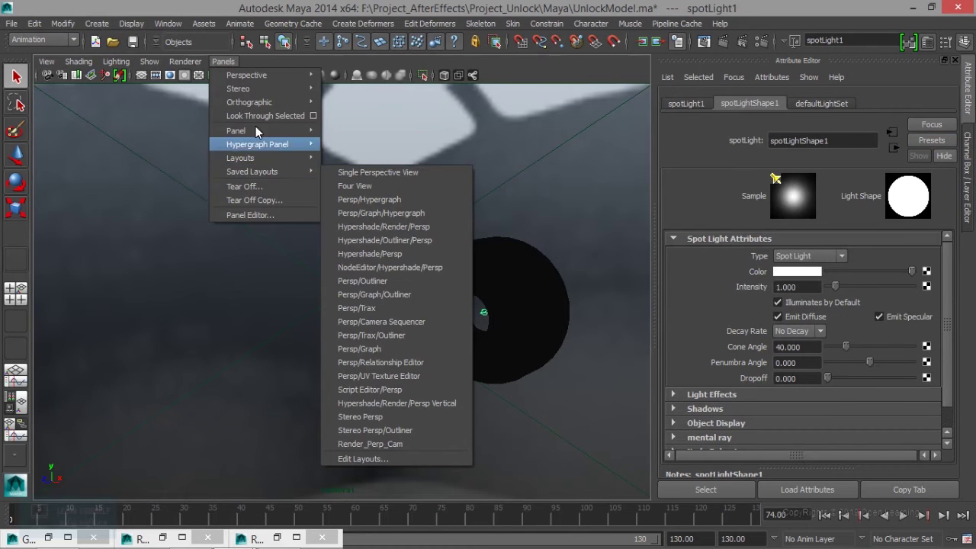
left_click(256, 117)
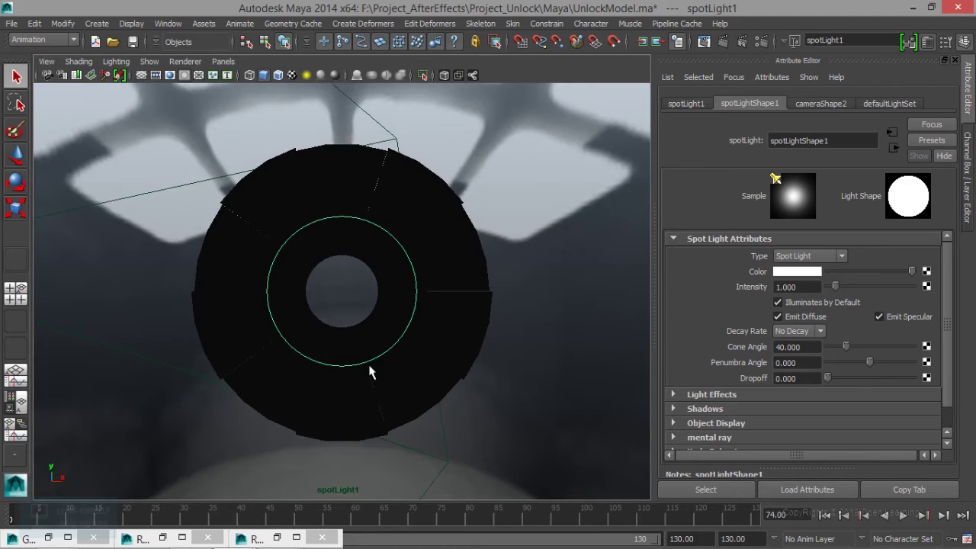
mouse_move(371, 370)
left_mouse_down("alt")
mouse_move(292, 396)
mouse_move(338, 404)
mouse_move(350, 378)
mouse_move(365, 378)
left_mouse_up("alt")
middle_click_drag(365, 379, 367, 361, "alt")
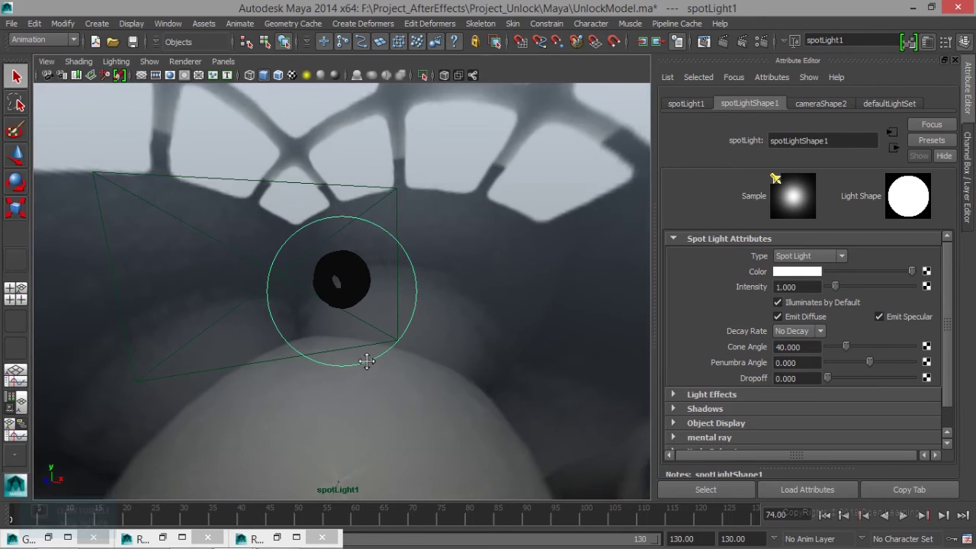
Set the spot light to intensity 1.765 and cone angle 57.481°, then re-render frame 74
left_click_drag(835, 288, 842, 287)
left_click_drag(847, 346, 899, 362)
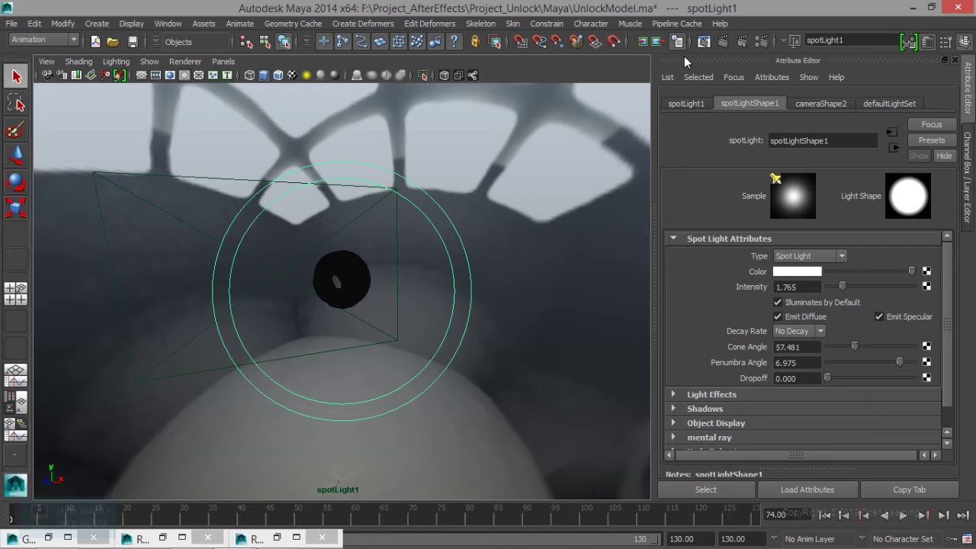
left_click(703, 42)
left_click(236, 81)
left_click(47, 80)
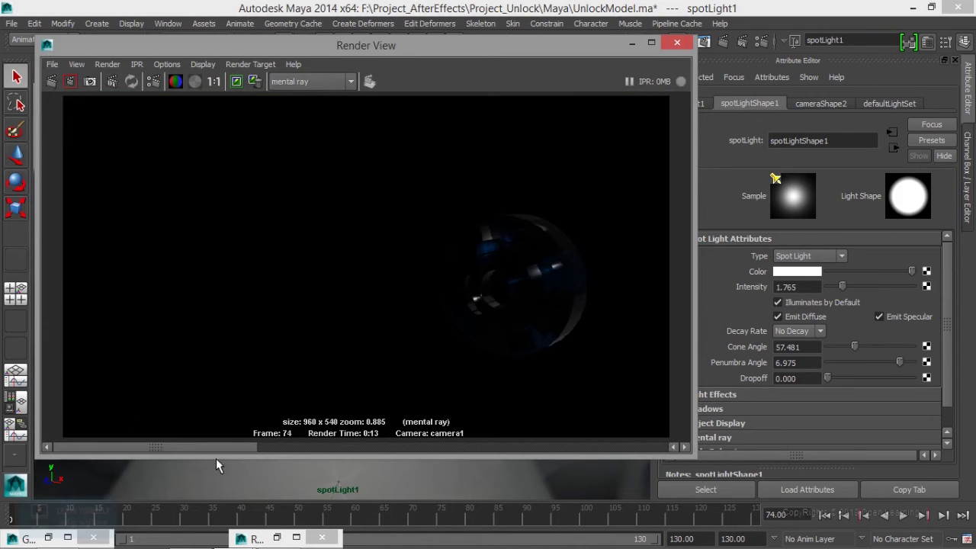
In Render Settings quality options, raise the raytracing reflection limit to 6
mouse_move(222, 447)
left_mouse_down()
mouse_move(350, 444)
mouse_move(238, 447)
mouse_move(302, 454)
mouse_move(244, 447)
left_mouse_up()
left_click(155, 84)
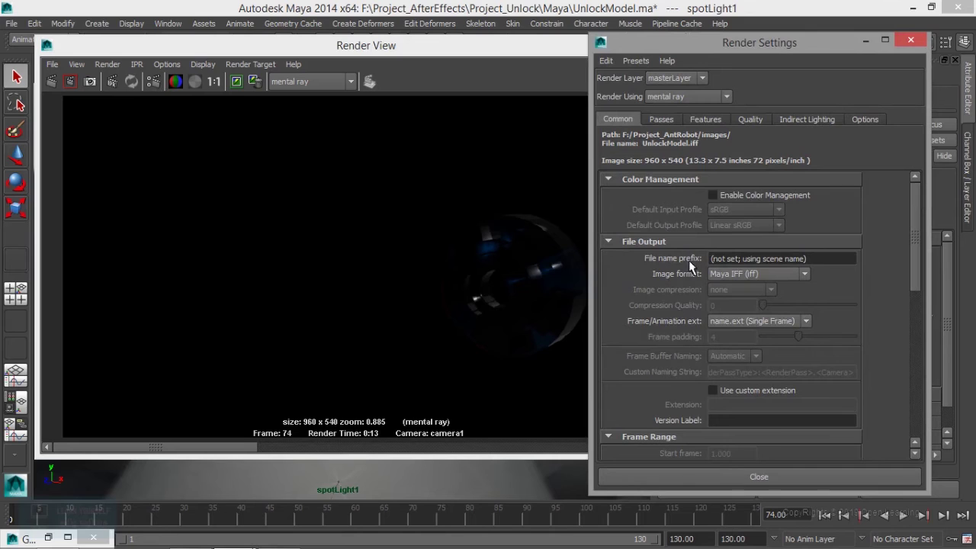
left_click(754, 120)
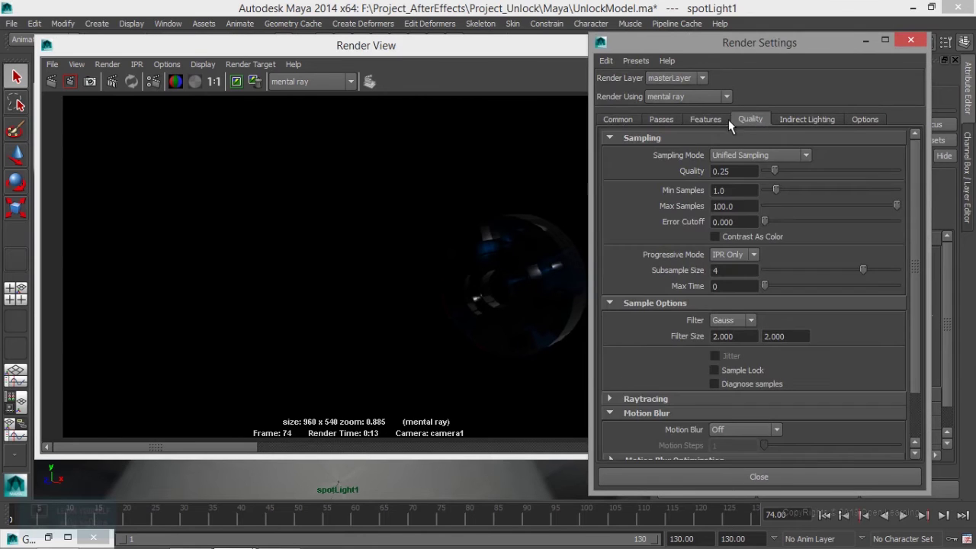
left_click(713, 120)
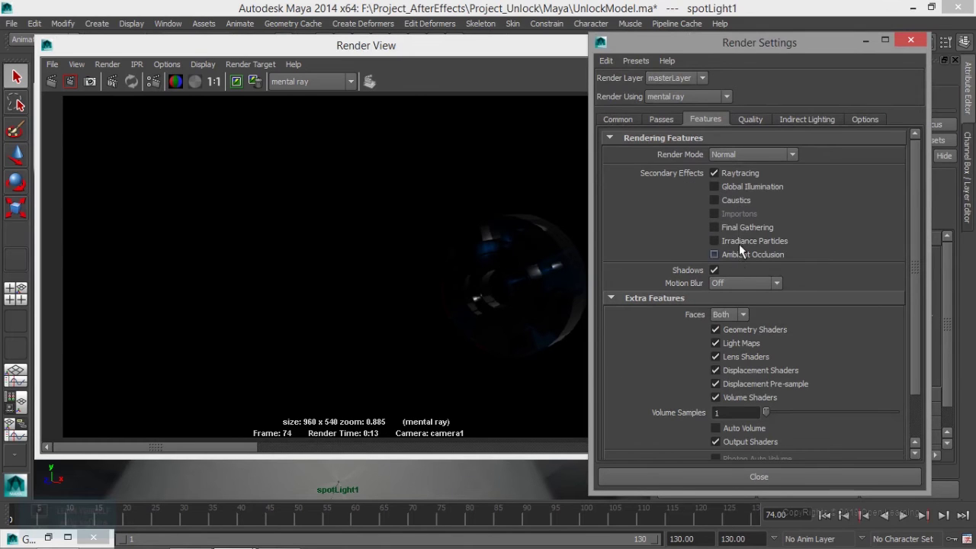
left_click(755, 119)
scroll(739, 384, "down", 1)
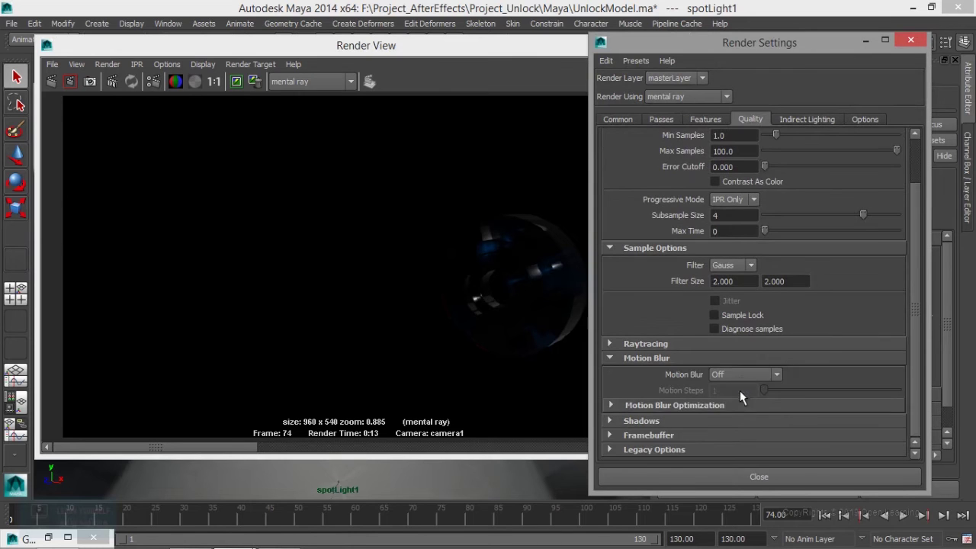
left_click(693, 341)
scroll(749, 369, "down", 1)
mouse_move(817, 333)
left_mouse_down()
mouse_move(843, 332)
mouse_move(843, 347)
left_mouse_up()
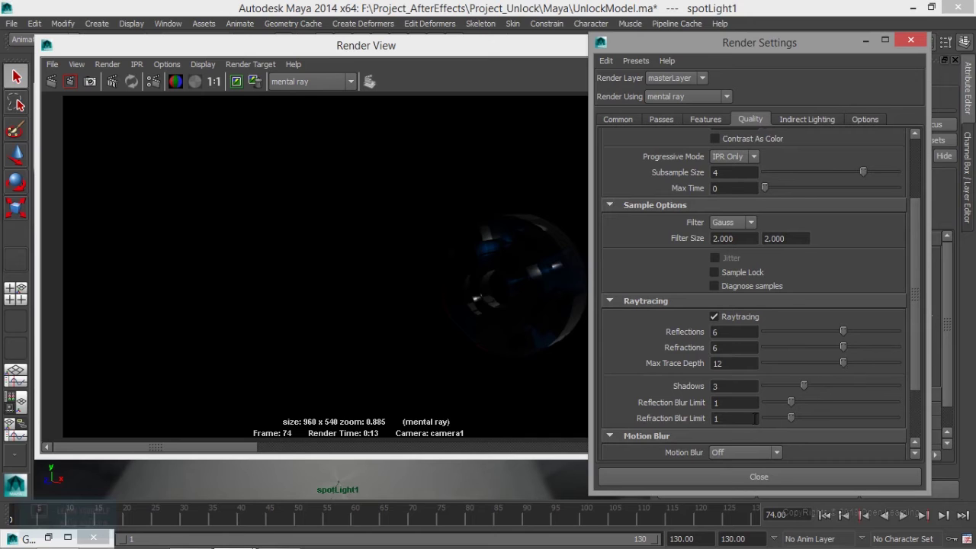
Turn on Final Gathering in the indirect lighting settings
left_click(813, 121)
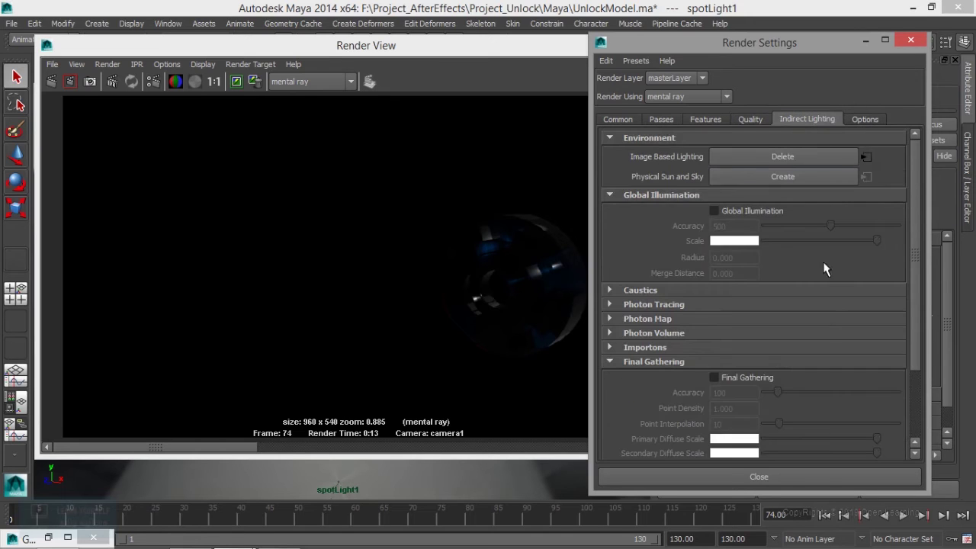
left_click(747, 379)
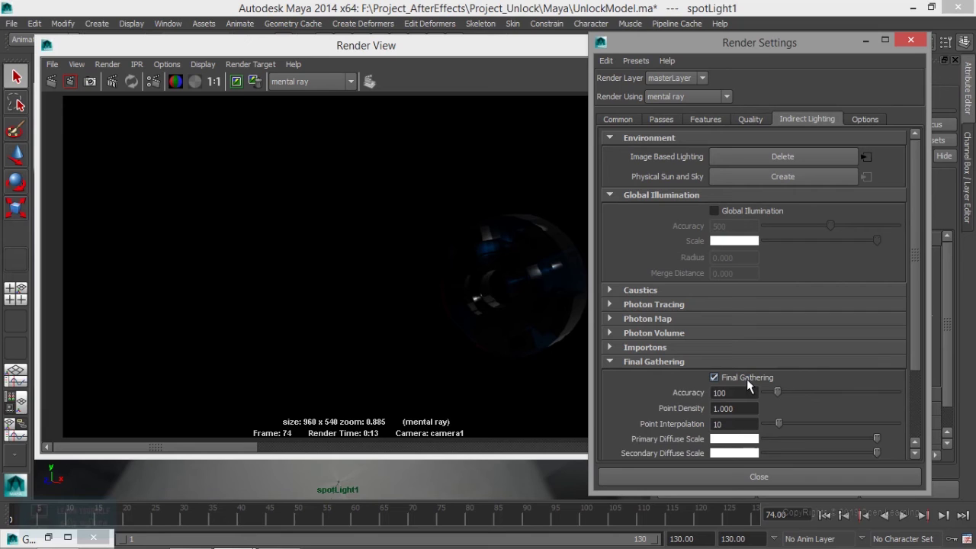
scroll(917, 269, "down", 1)
scroll(917, 320, "down", 1)
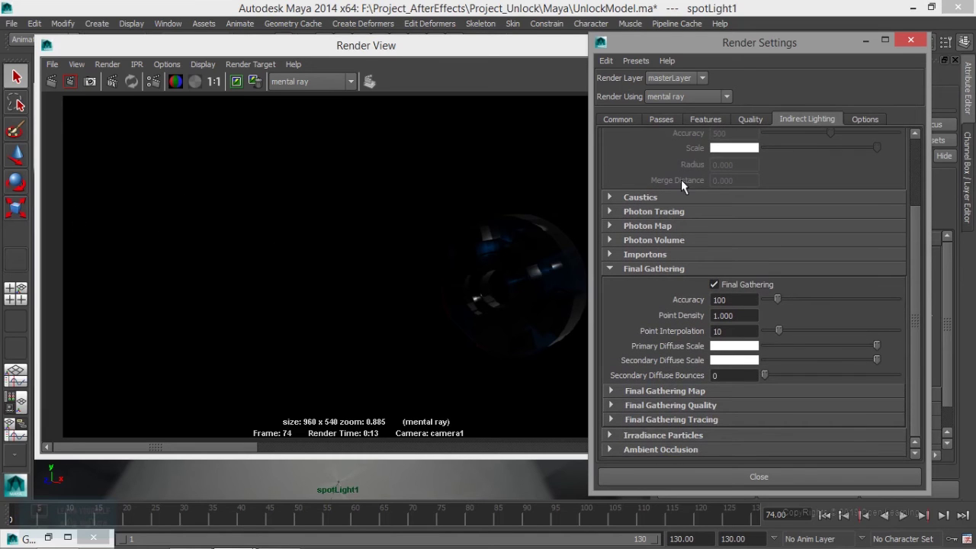
scroll(918, 271, "up", 2)
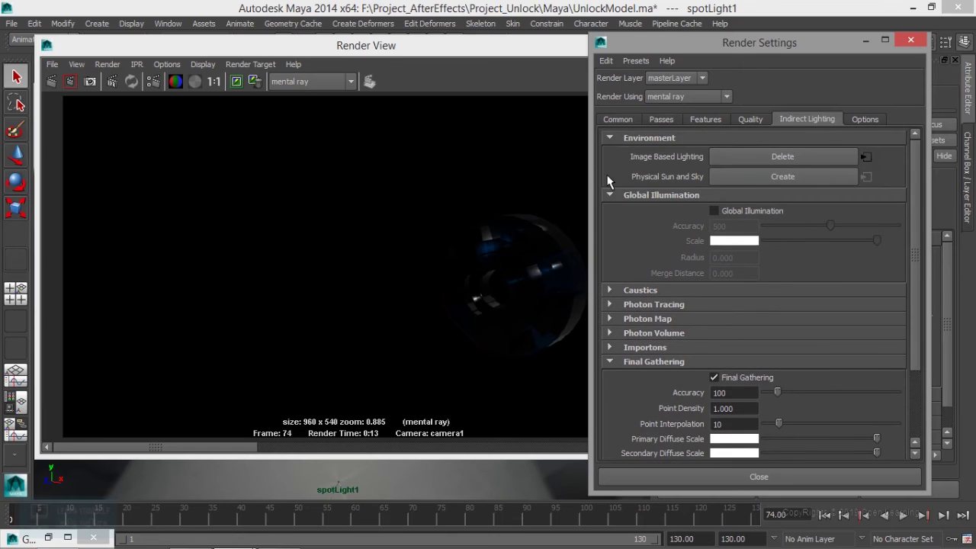
left_click(864, 41)
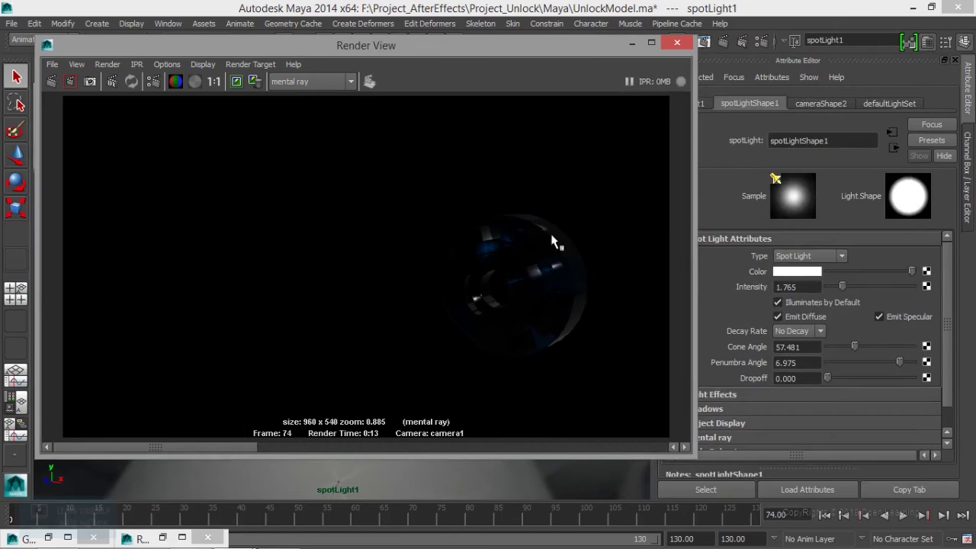
Re-render the frame, check its alpha channel, return to RGB and close Render View
left_click(52, 83)
left_click(195, 81)
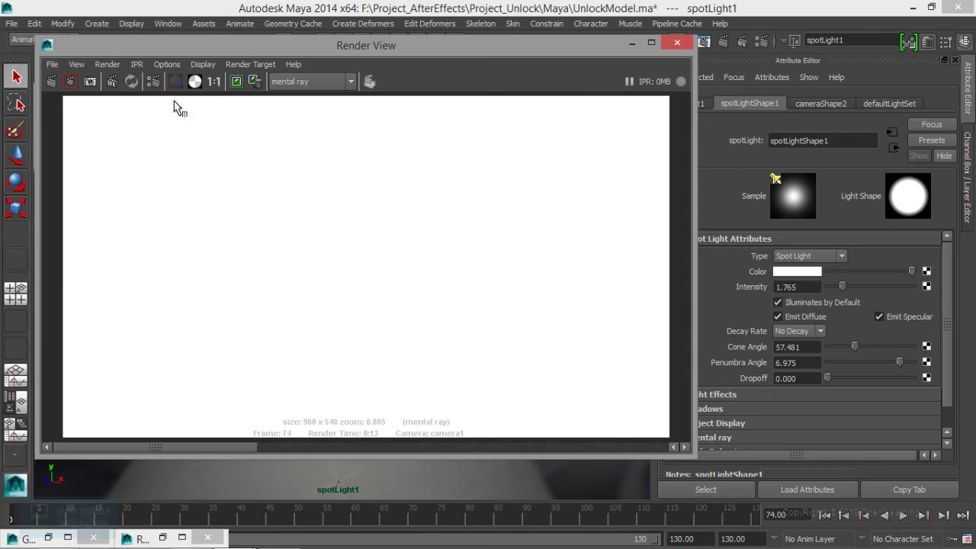
left_click(195, 81)
left_click(677, 42)
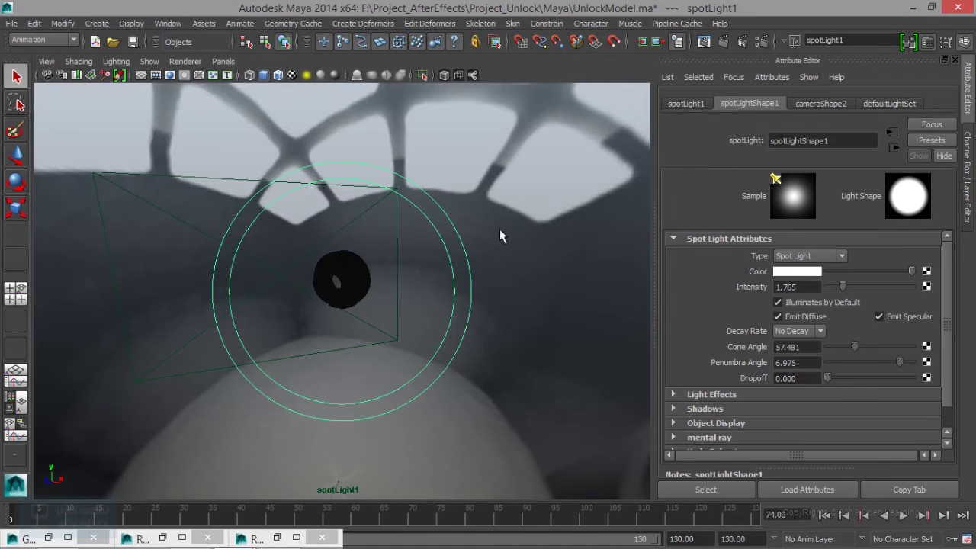
Select the image plane and switch the viewport to look through camera1
left_click(176, 177)
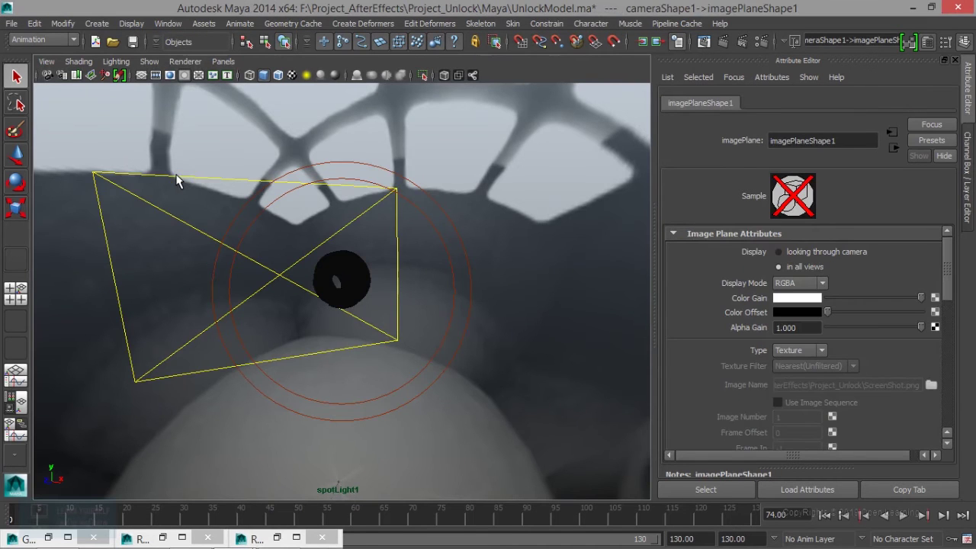
left_click(223, 61)
mouse_move(244, 75)
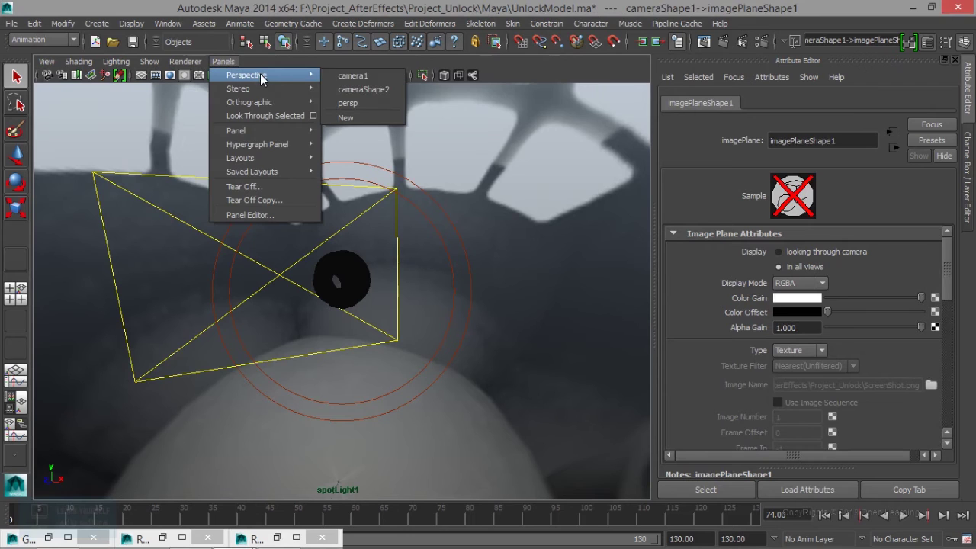
left_click(365, 76)
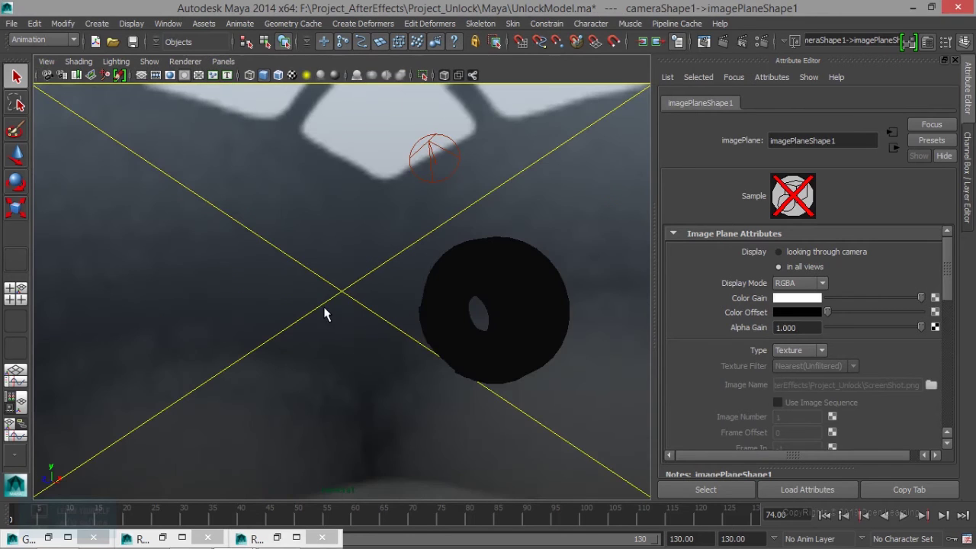
left_click(341, 294)
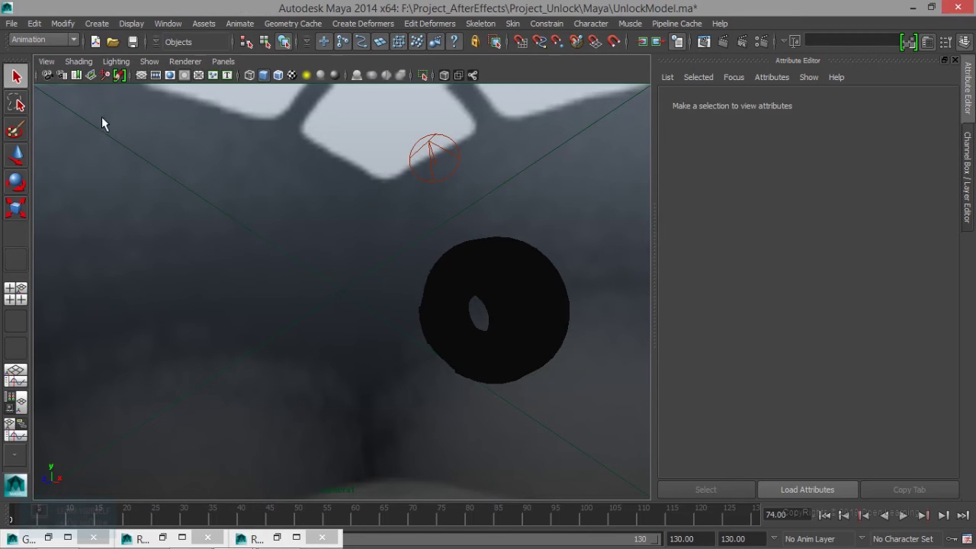
Set camera1's image plane Type to Image File
left_click(47, 61)
mouse_move(263, 329)
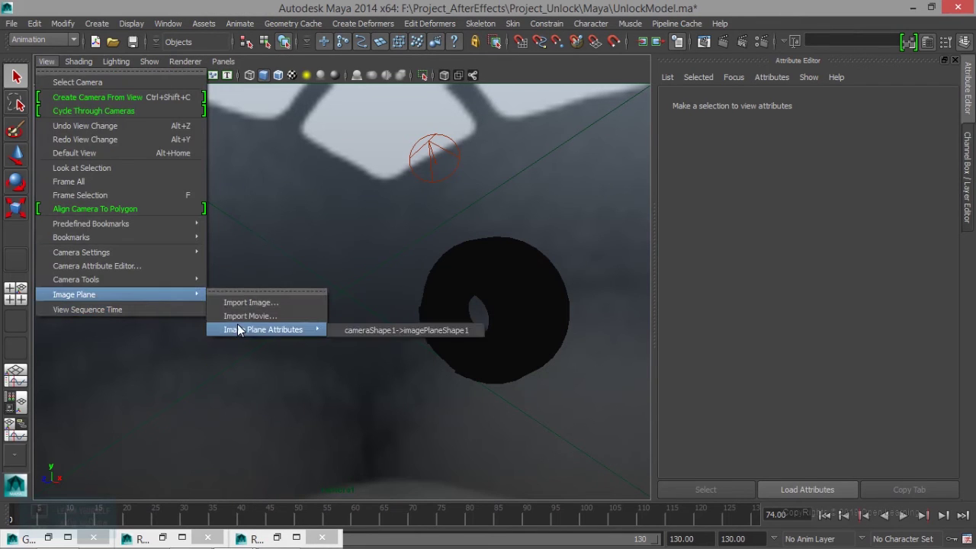
left_click(384, 330)
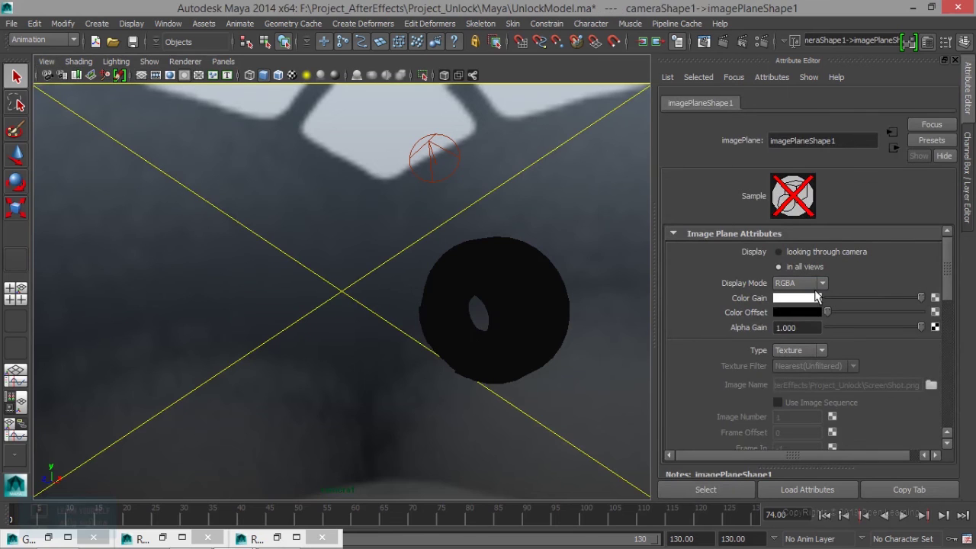
left_click(807, 347)
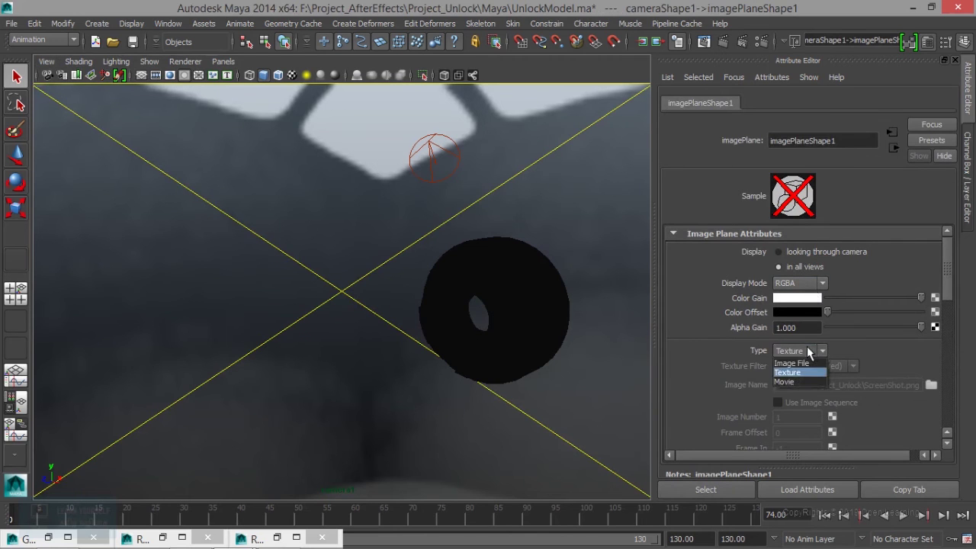
left_click(807, 361)
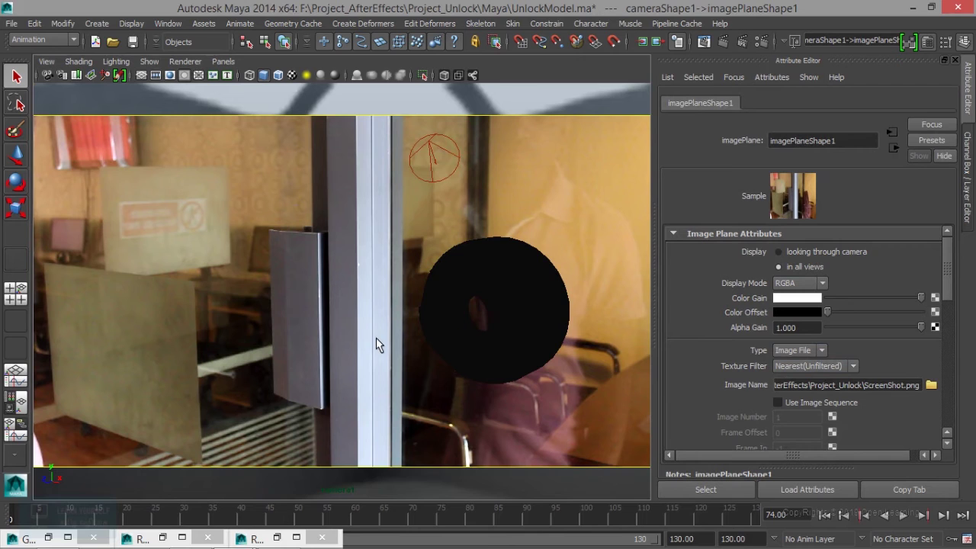
Render camera1 to confirm the office photo background, then select the ring pipe
left_click(702, 42)
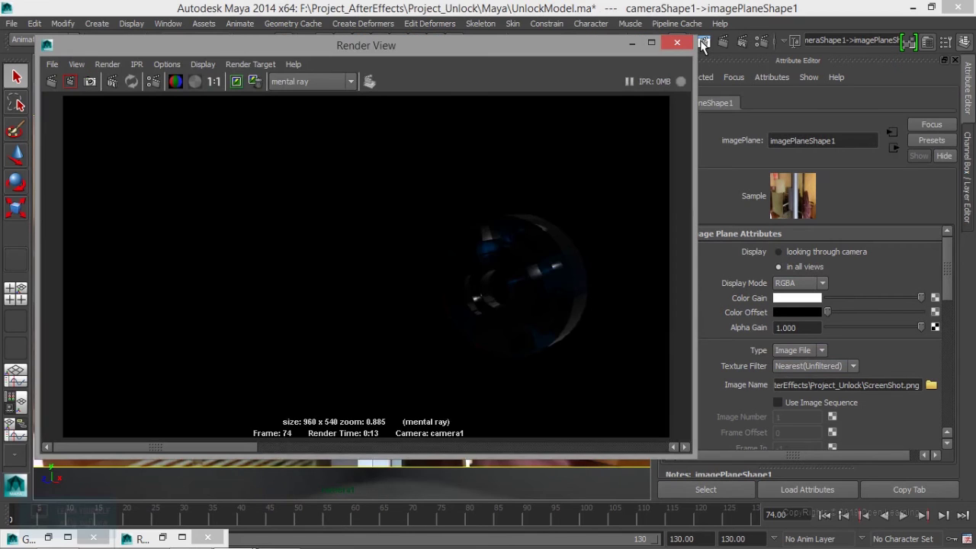
left_click(52, 82)
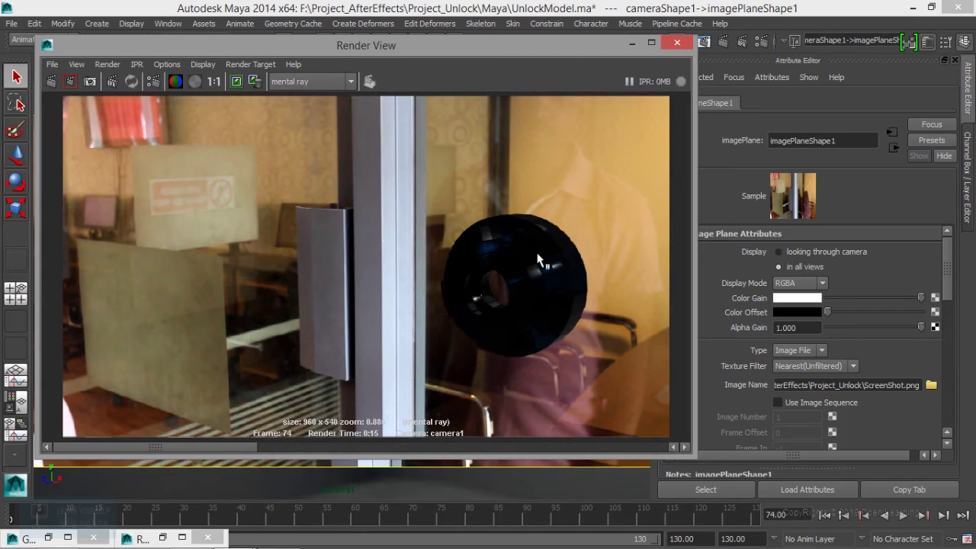
left_click(632, 42)
left_click(532, 301)
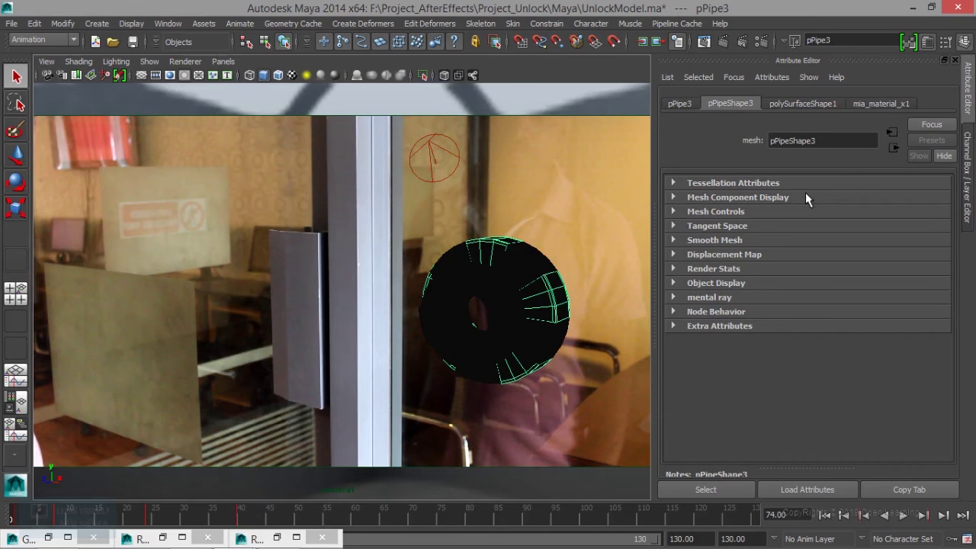
Lower the pipe's mia_material_x1 diffuse weight to 0
left_click(899, 99)
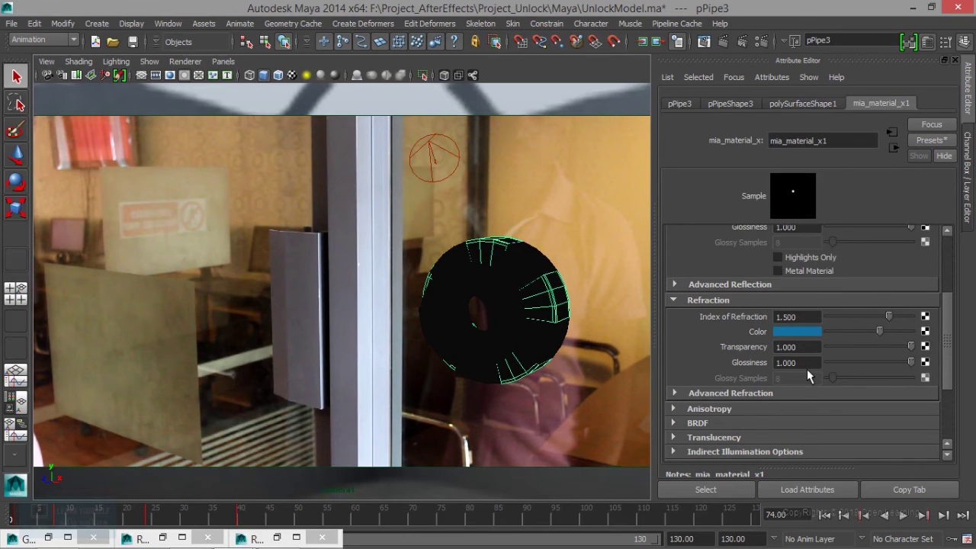
scroll(807, 369, "up", 1)
scroll(806, 369, "up", 2)
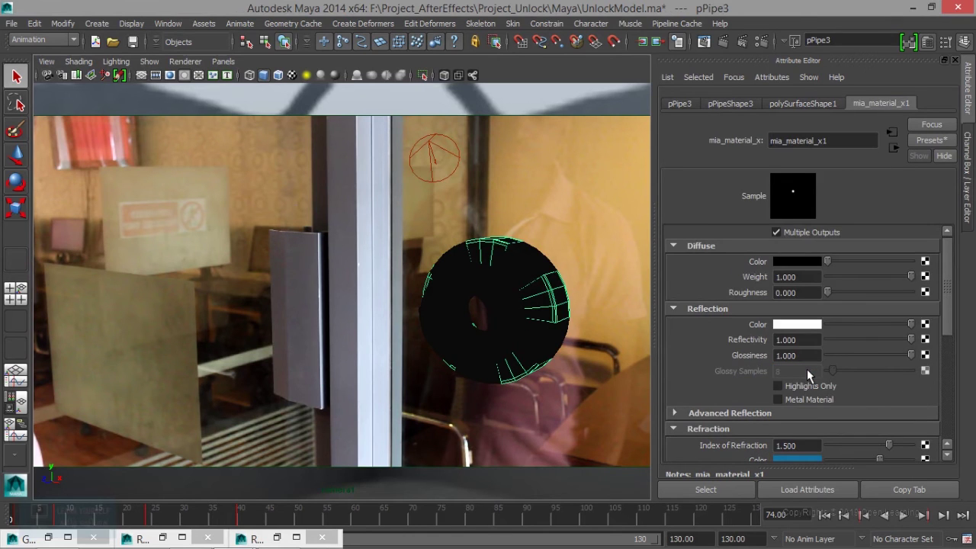
scroll(807, 369, "down", 2)
scroll(806, 369, "down", 2)
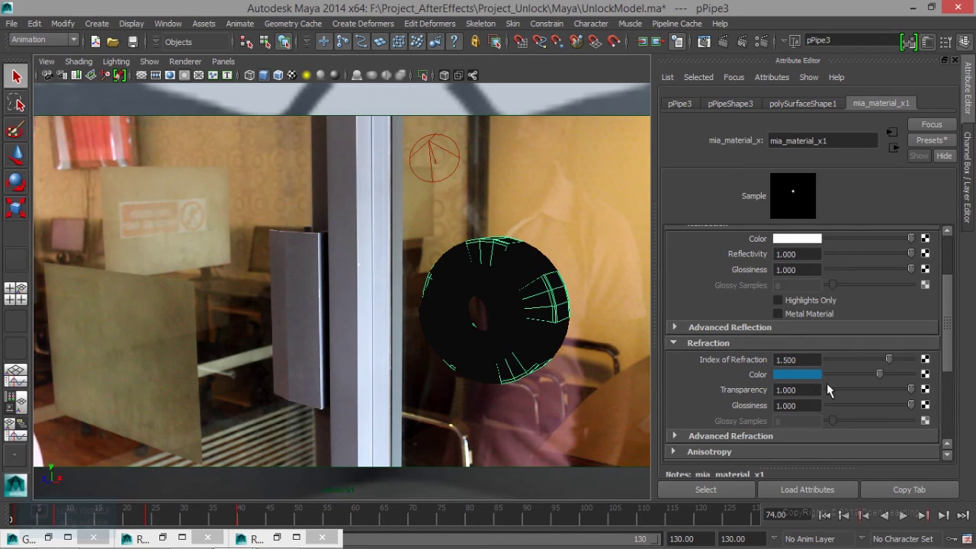
scroll(816, 399, "up", 1)
scroll(815, 401, "up", 1)
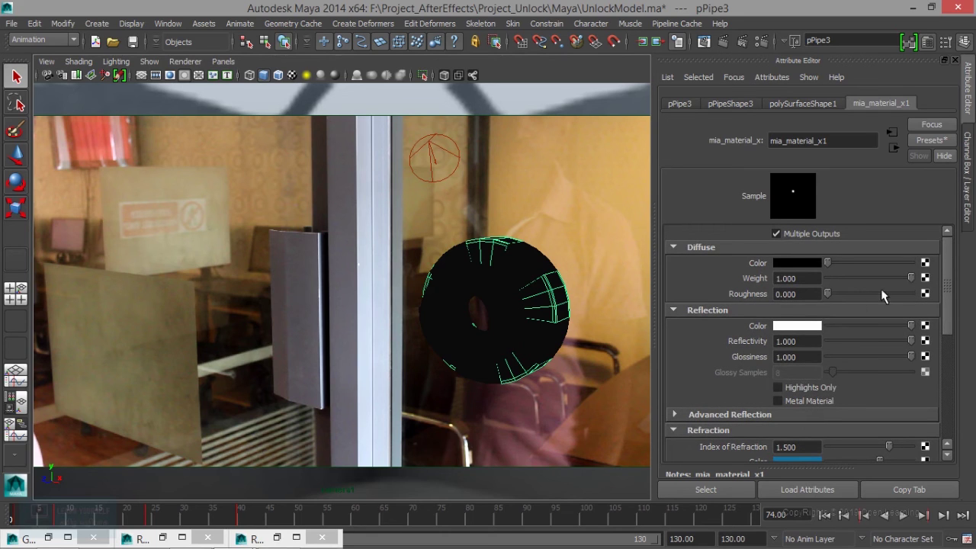
left_click_drag(910, 278, 848, 279)
Raise the index of refraction to 1.805 and render a test frame
scroll(814, 376, "down", 1)
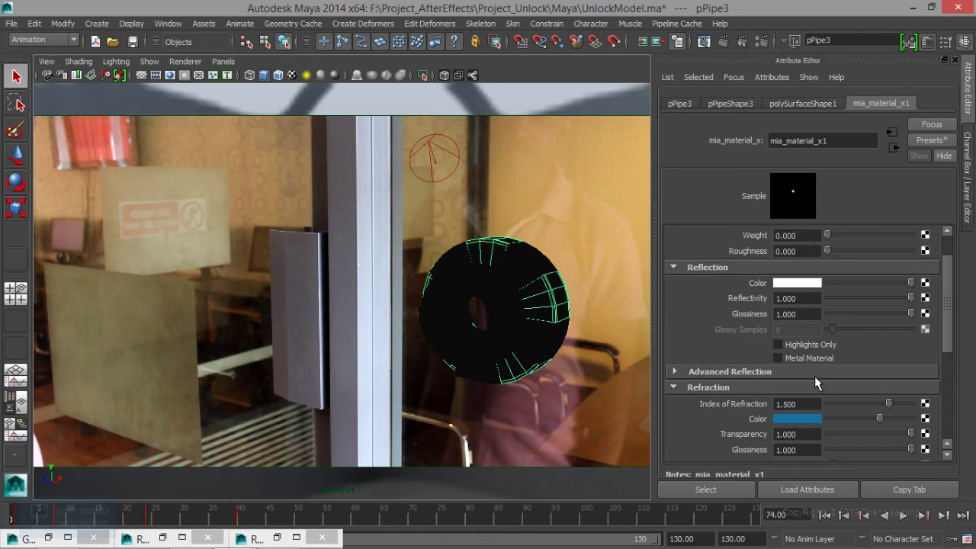
scroll(814, 376, "down", 1)
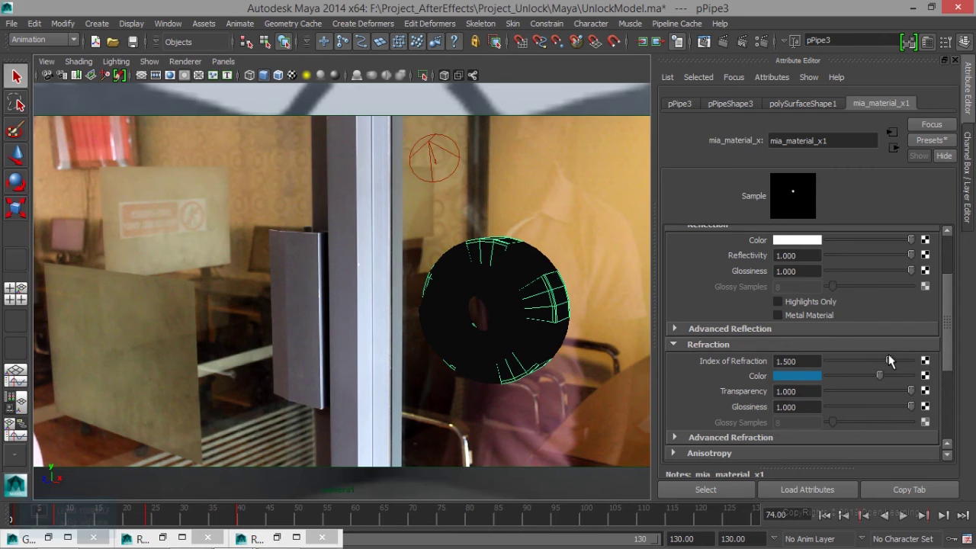
mouse_move(889, 363)
left_mouse_down()
mouse_move(879, 365)
mouse_move(904, 366)
left_mouse_up()
left_click(704, 43)
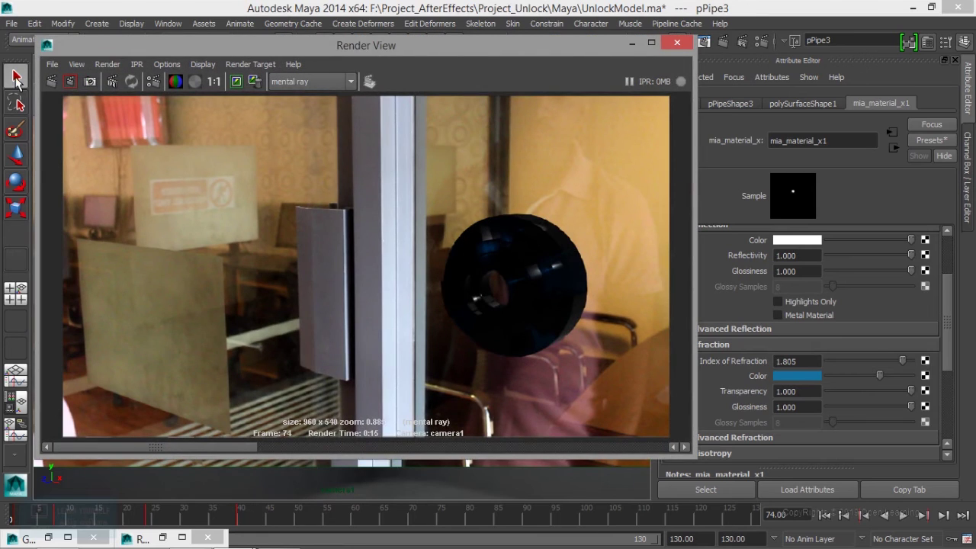
Re-render the glass at refraction index 1.500, minimize Render View, and move to frame 26
left_click(53, 84)
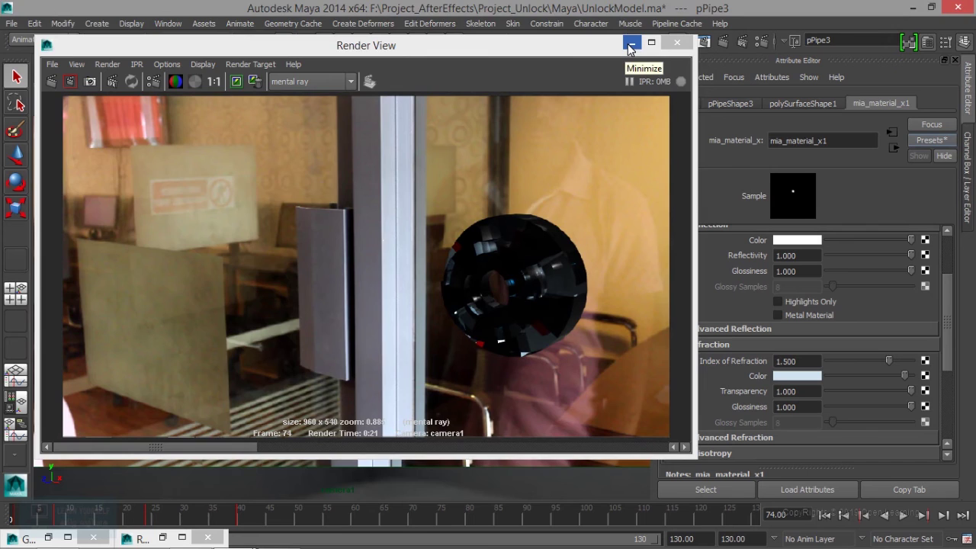
left_click(630, 44)
mouse_move(584, 527)
left_mouse_down()
mouse_move(153, 524)
mouse_move(161, 521)
left_mouse_up()
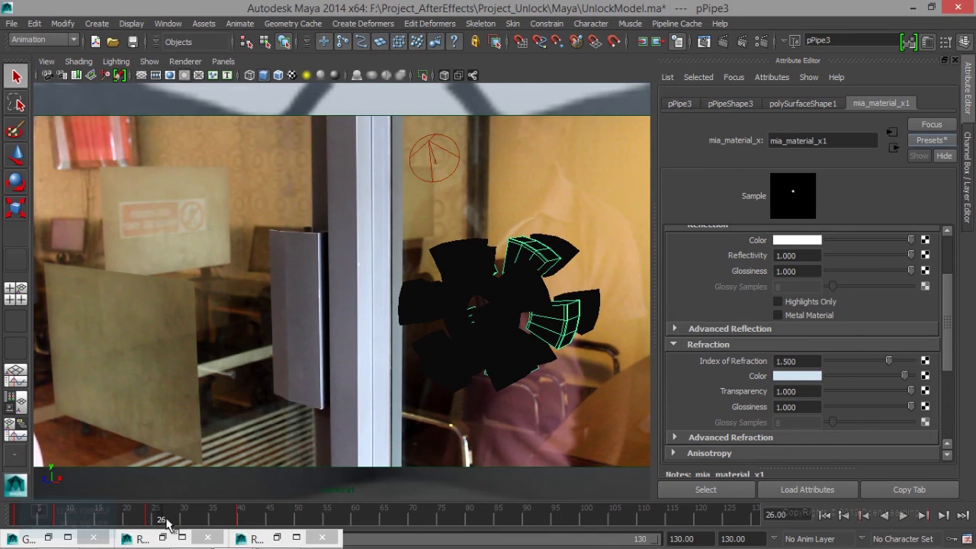
Replace the materials of pPipe3, pPipe2, pPipe4 and pPipe5 with the GlassSolid preset
left_click(932, 141)
mouse_move(859, 233)
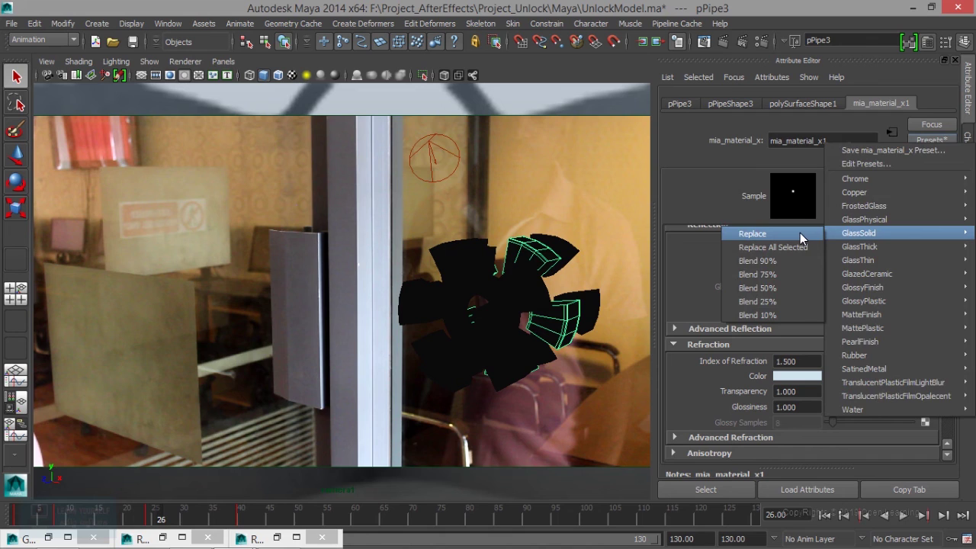
left_click(800, 232)
left_click(574, 257)
left_click(932, 141)
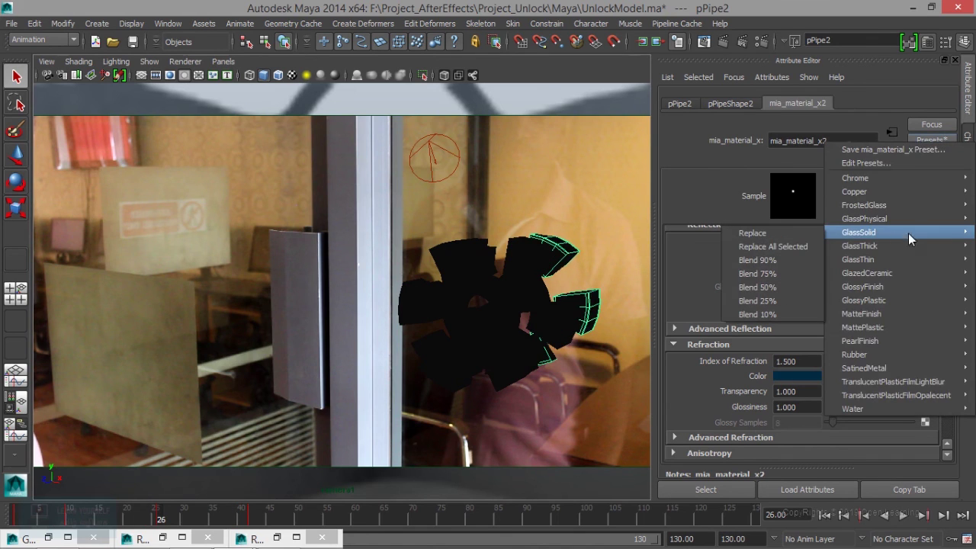
left_click(801, 231)
left_click(499, 311)
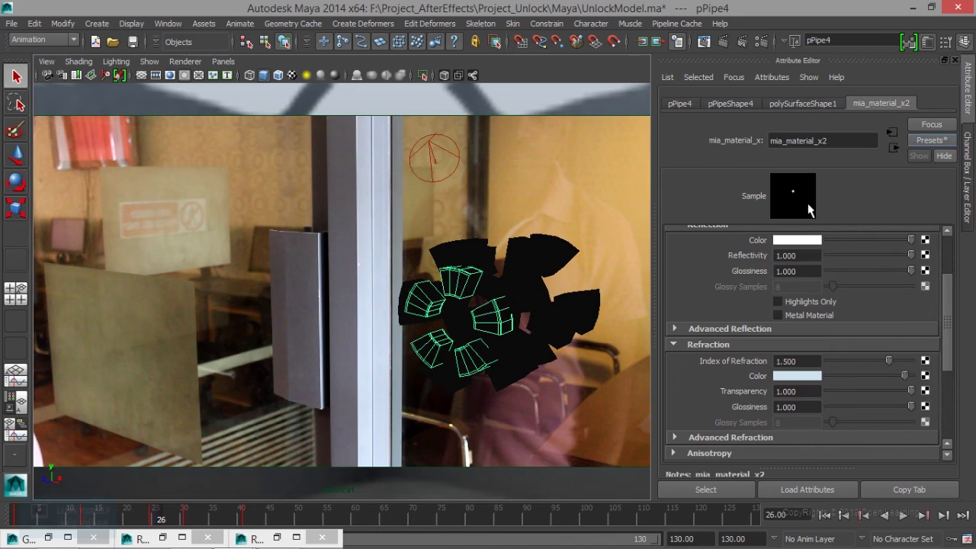
left_click(932, 141)
mouse_move(859, 233)
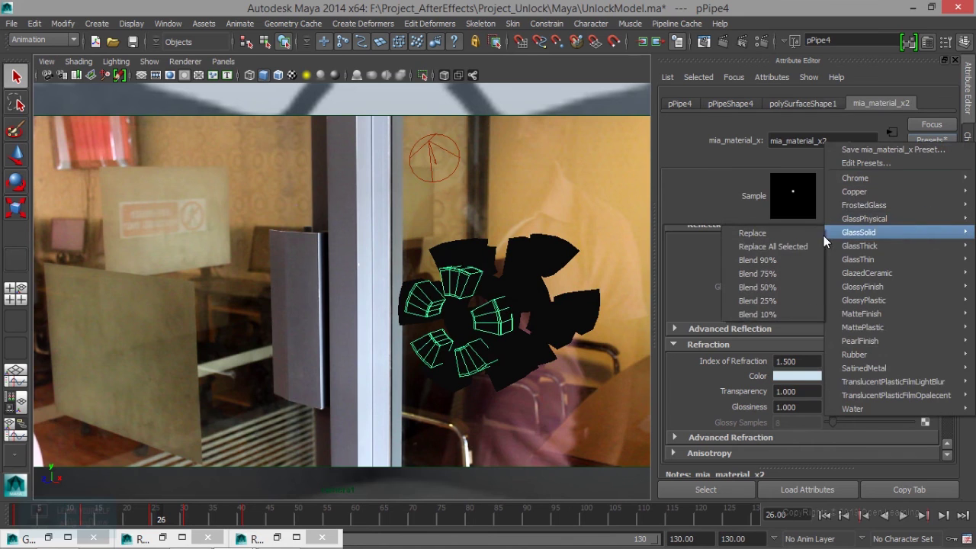
left_click(789, 233)
left_click(463, 257)
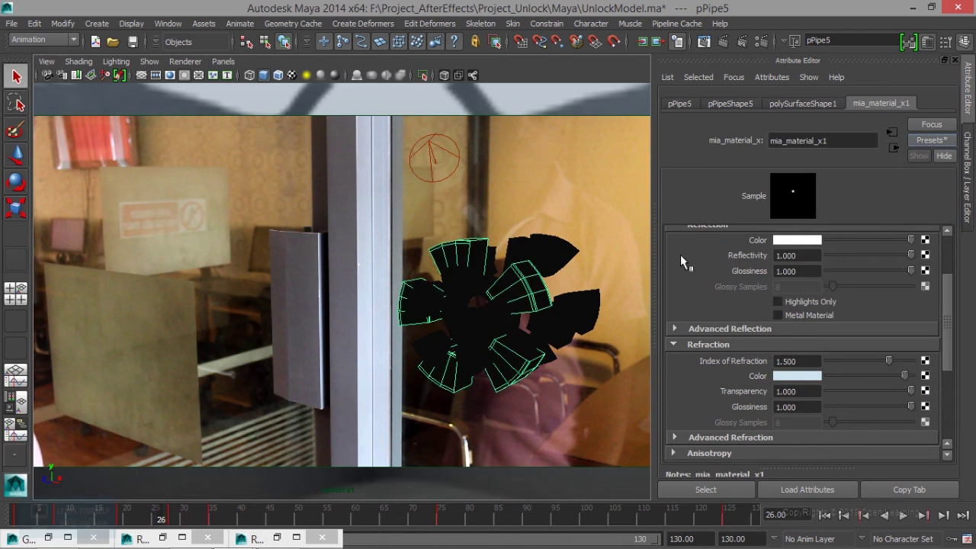
left_click(931, 140)
left_click(784, 232)
left_click(700, 43)
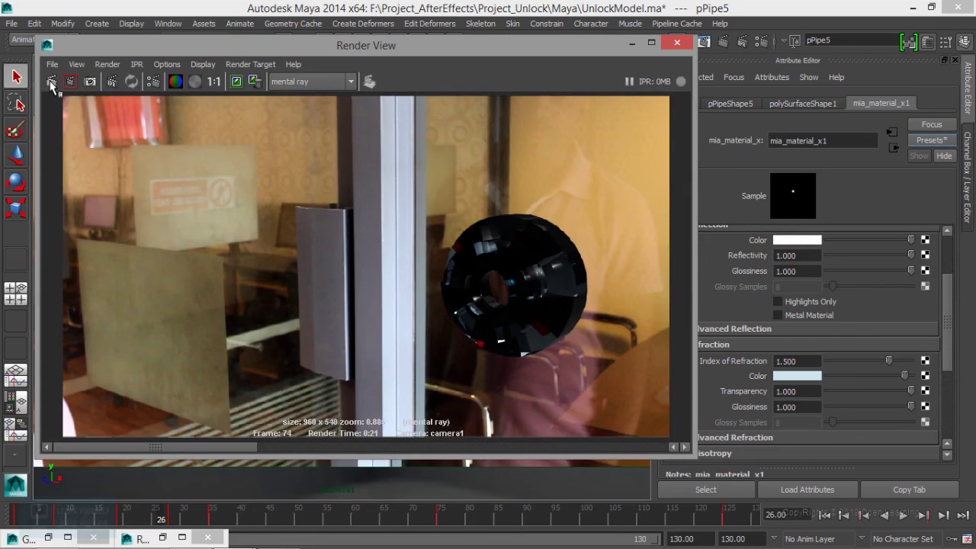
Render frame 26 as tinted glass, compare it with the stored frame 74 render, then minimize Render View
left_click(51, 82)
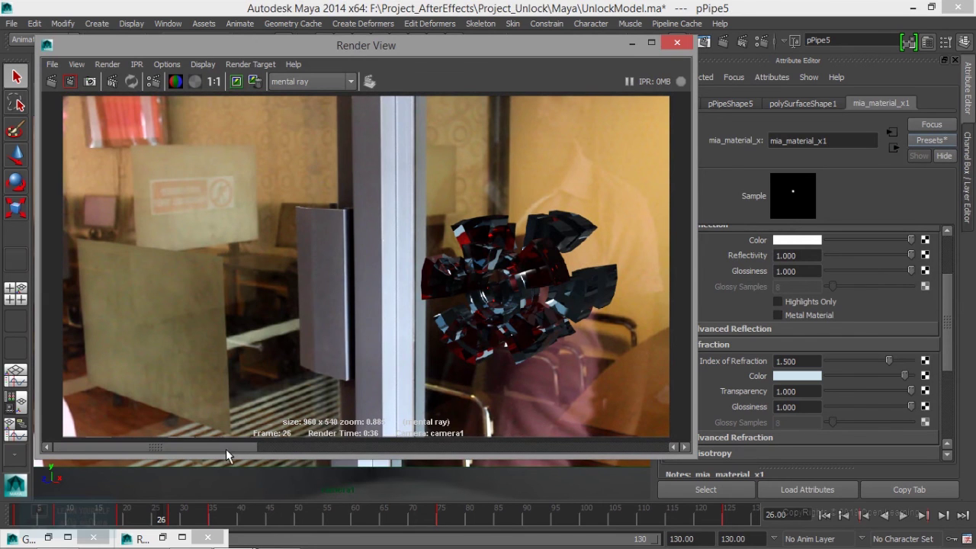
left_click(321, 448)
left_click(632, 43)
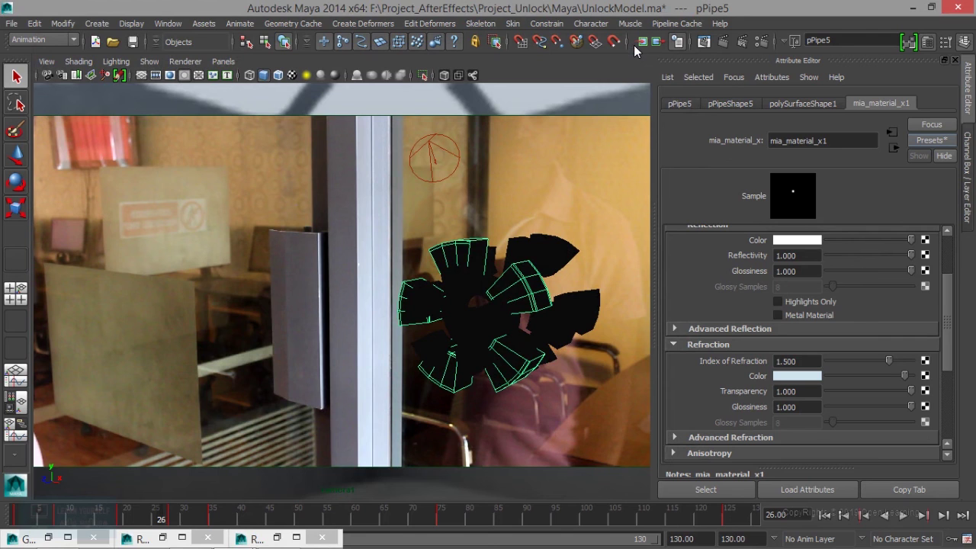